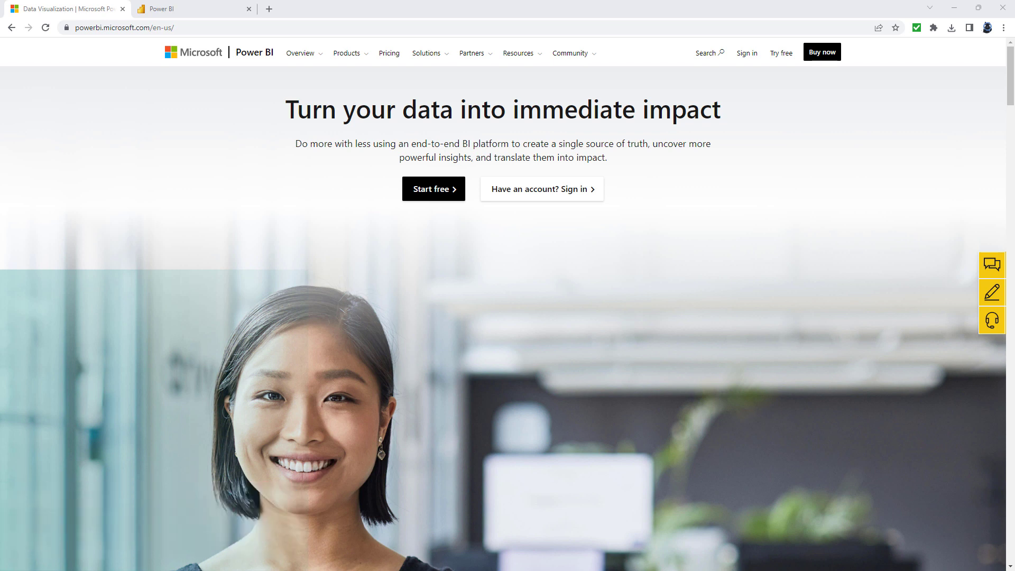
# Move between the signed-in Power BI home page, the marketing page and the pricing page.
pyautogui.click(221, 3)
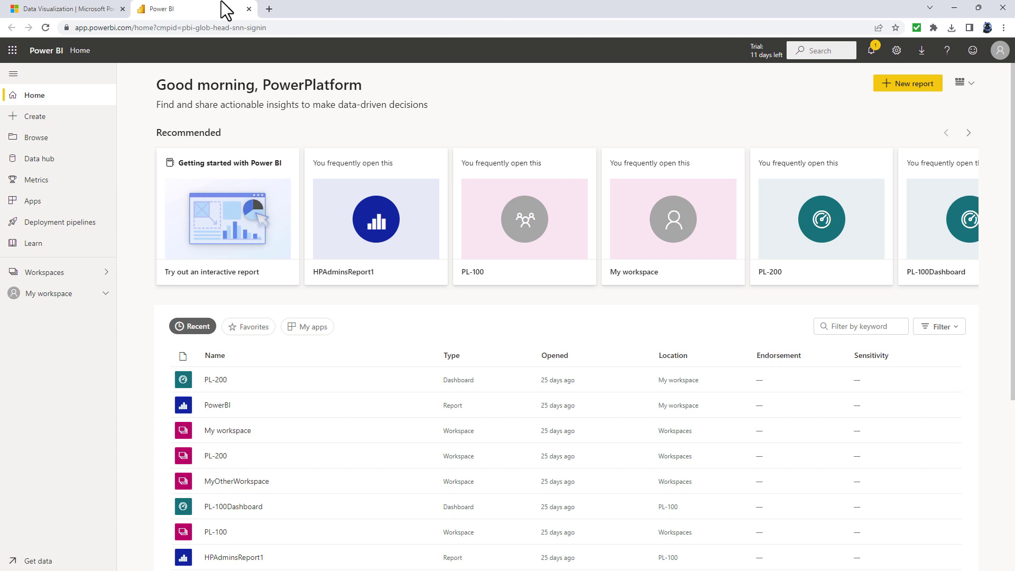
pyautogui.click(73, 9)
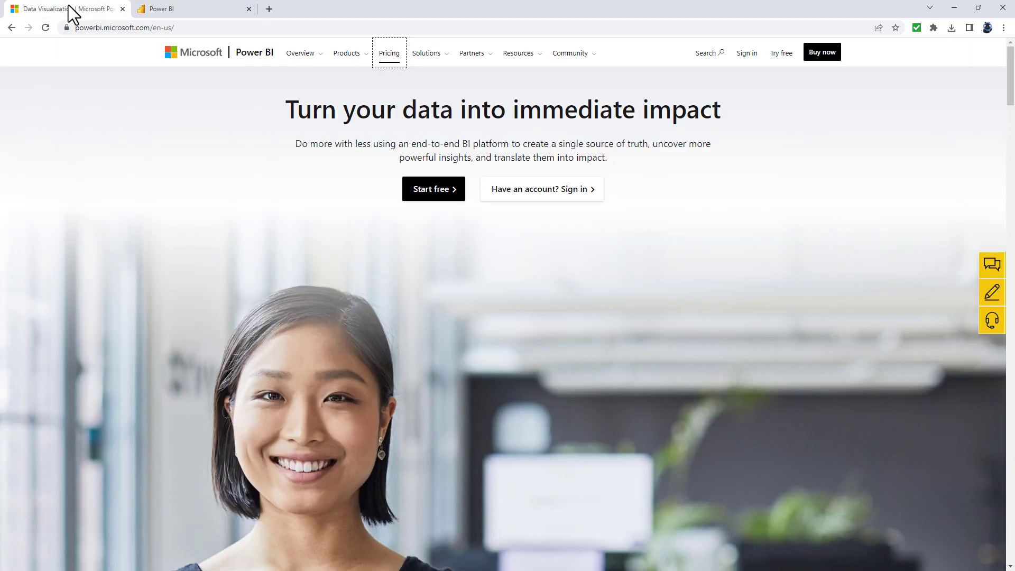
pyautogui.click(388, 57)
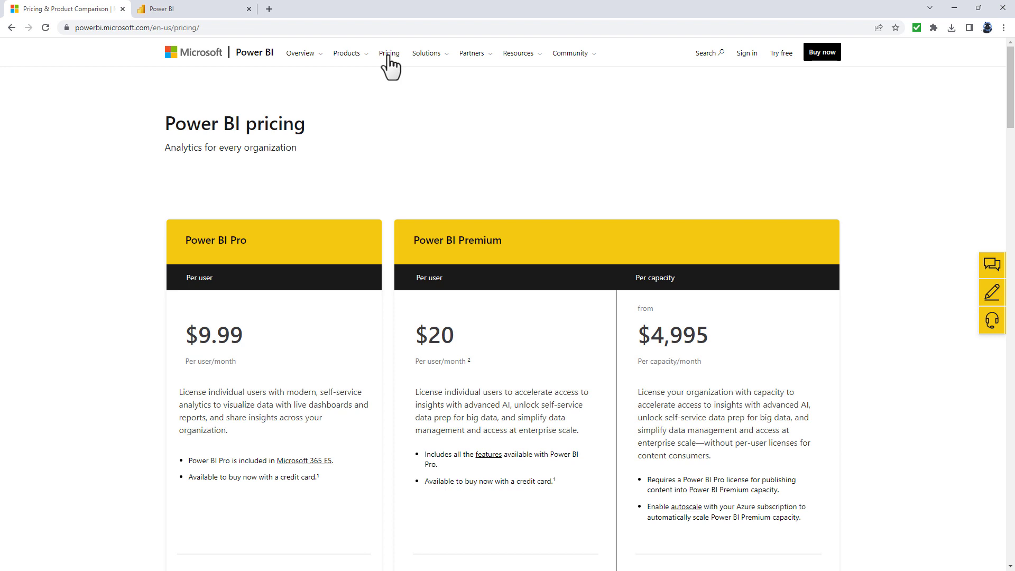
pyautogui.click(212, 4)
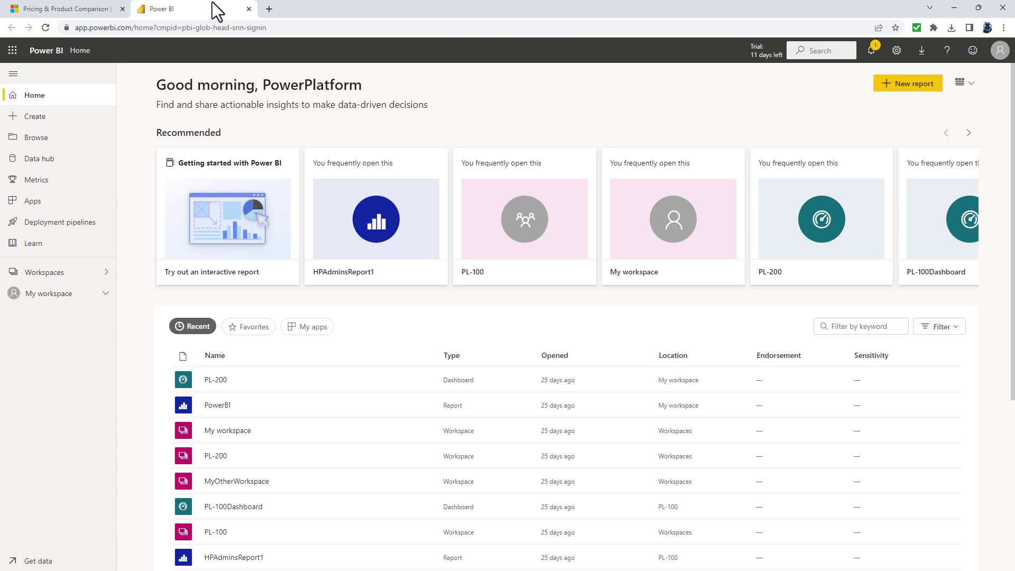
pyautogui.click(83, 9)
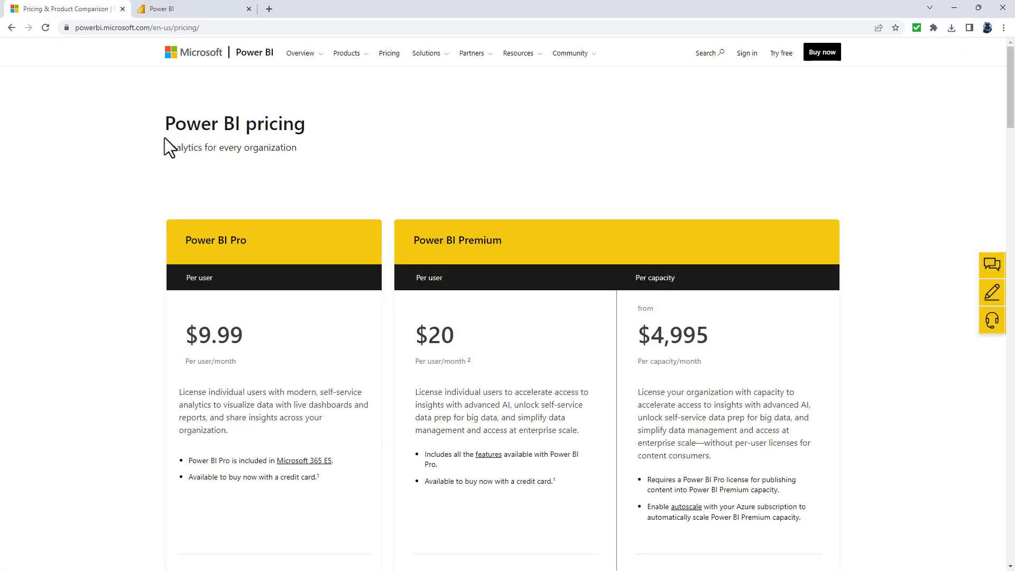
# Highlight the Pro $9.99, Premium per-user $20 and $4,995 per-capacity prices on the pricing page.
pyautogui.moveTo(185, 238); pyautogui.dragTo(246, 237)
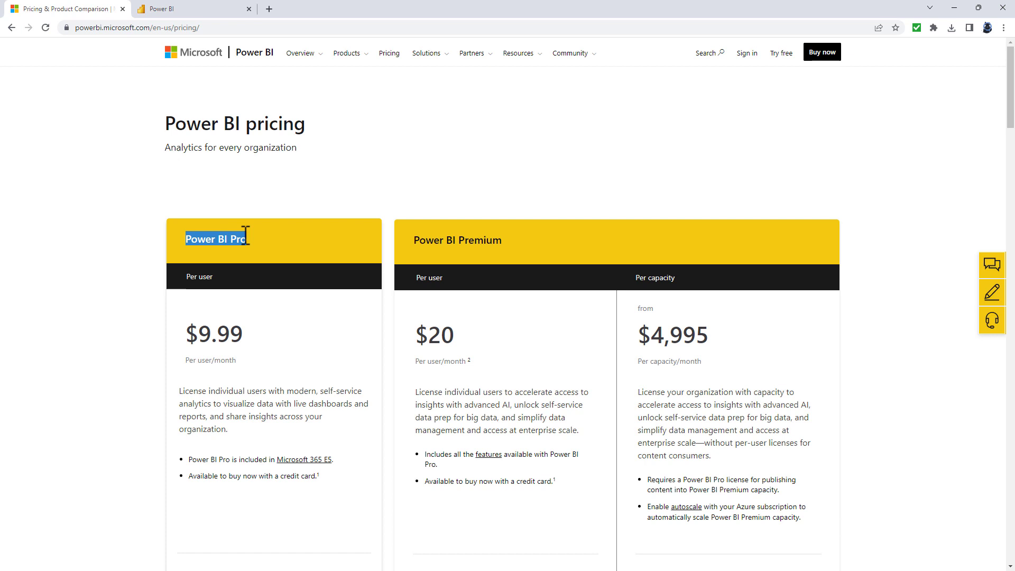
pyautogui.moveTo(186, 327); pyautogui.dragTo(238, 359)
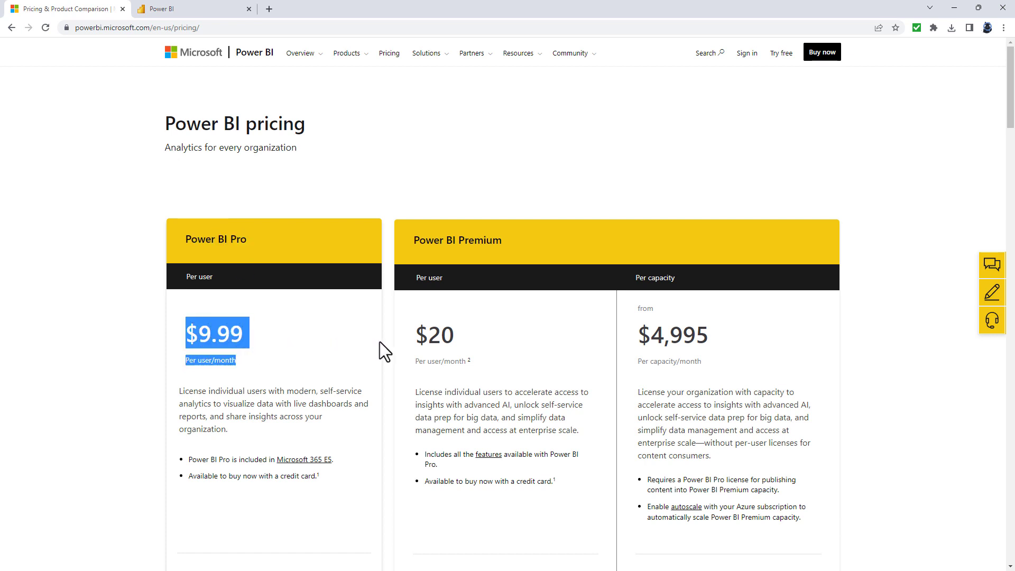
pyautogui.moveTo(415, 320); pyautogui.dragTo(466, 360)
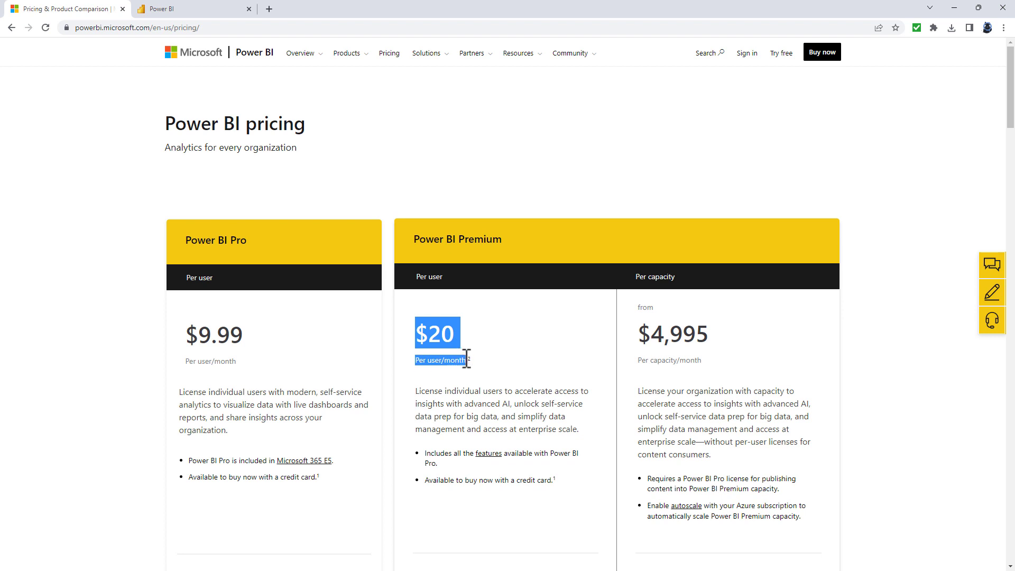
pyautogui.moveTo(639, 333); pyautogui.dragTo(716, 332)
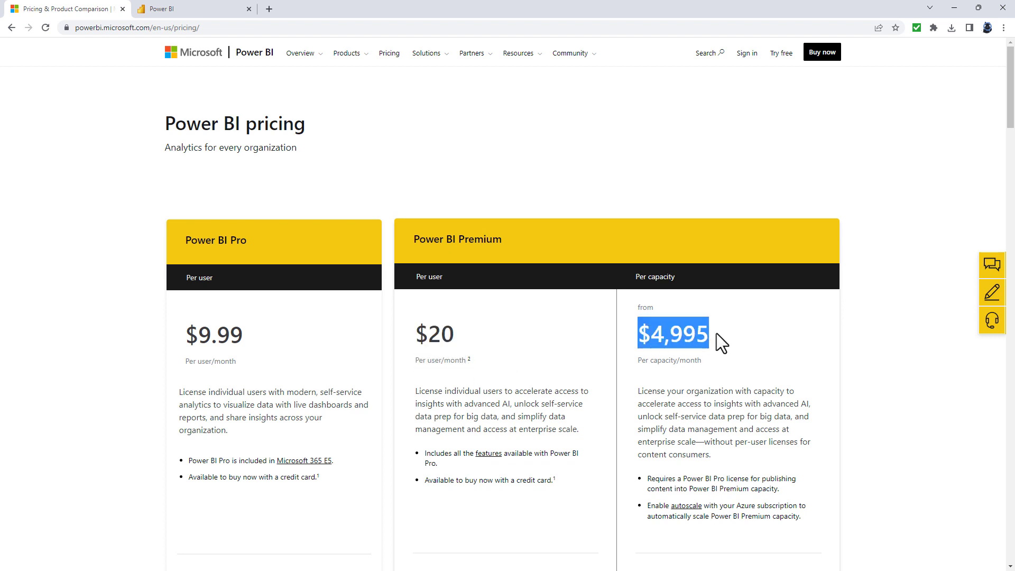
pyautogui.click(718, 338)
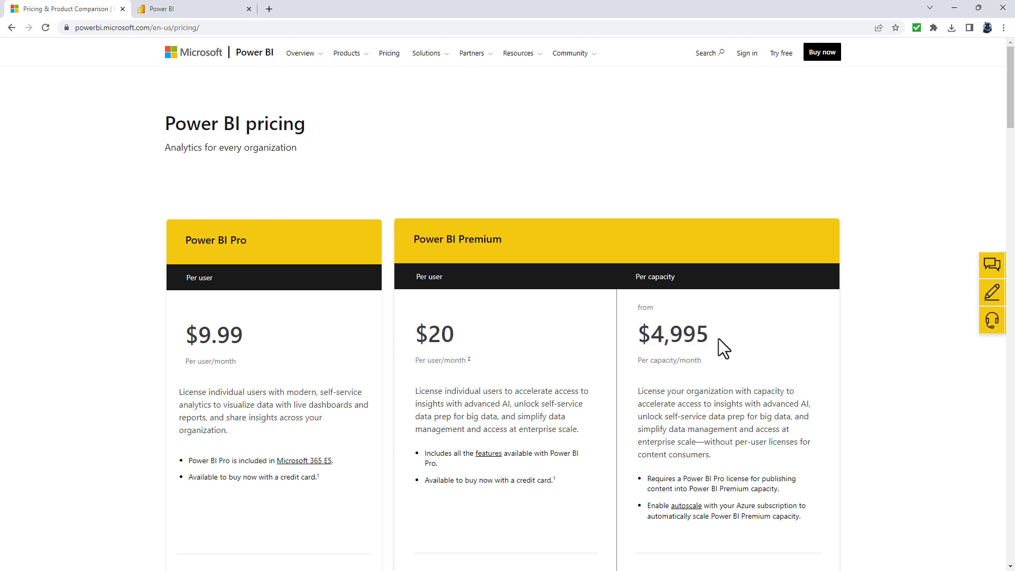
# Go to the getting started page, then minimize Chrome to reveal Power BI Desktop.
pyautogui.click(240, 64)
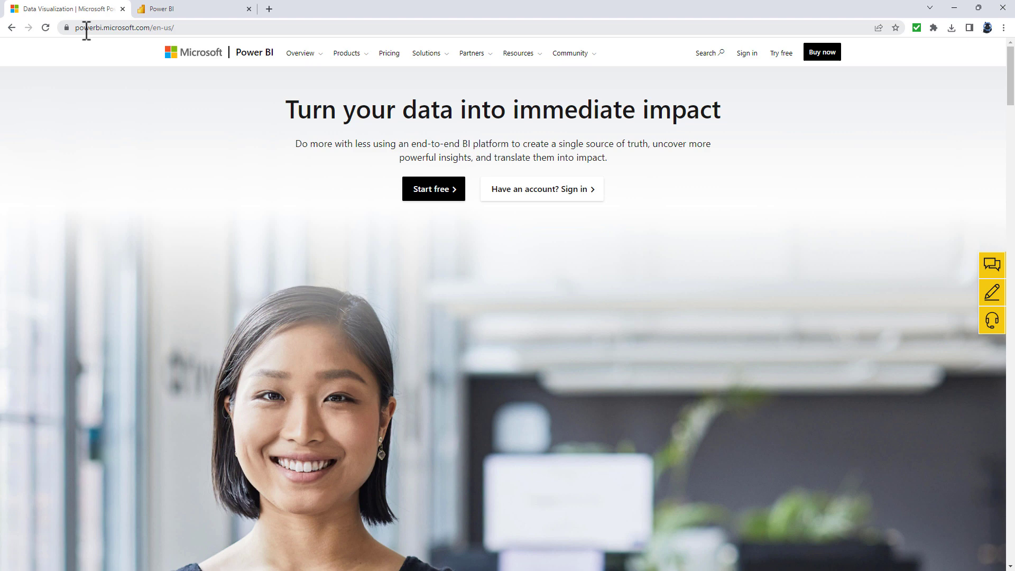
pyautogui.click(434, 200)
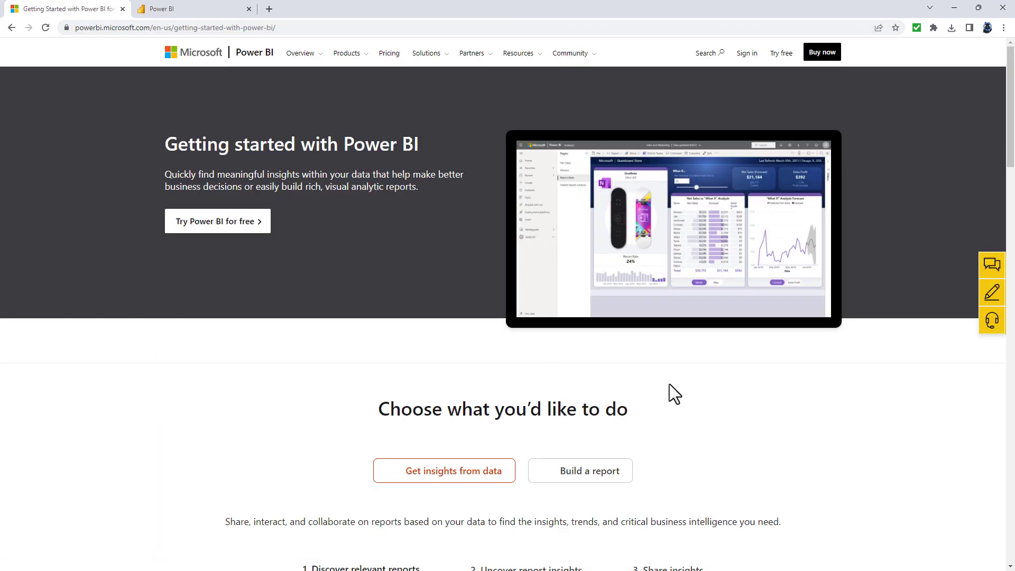
pyautogui.scroll(-12, 669, 384)
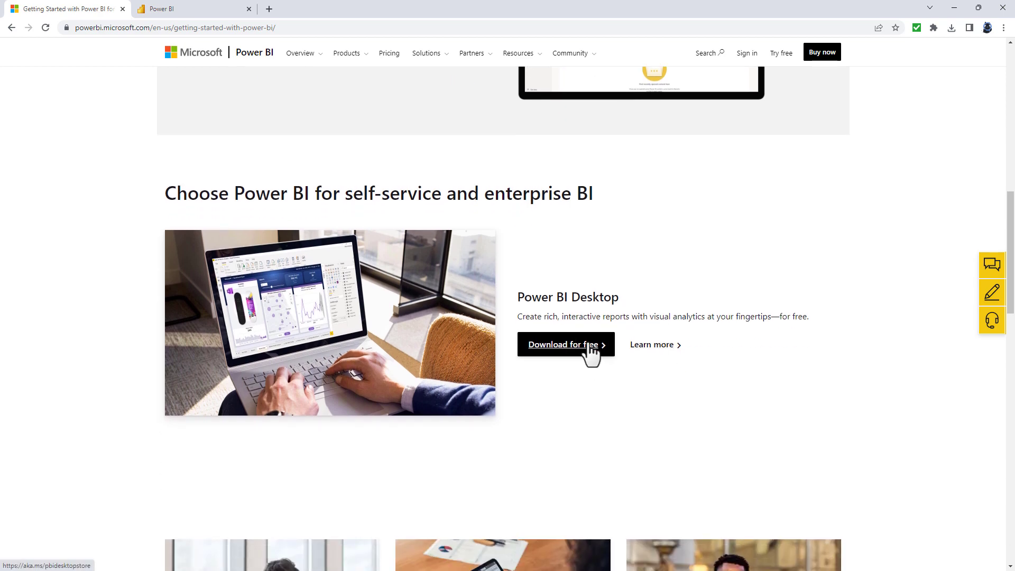
pyautogui.click(954, 9)
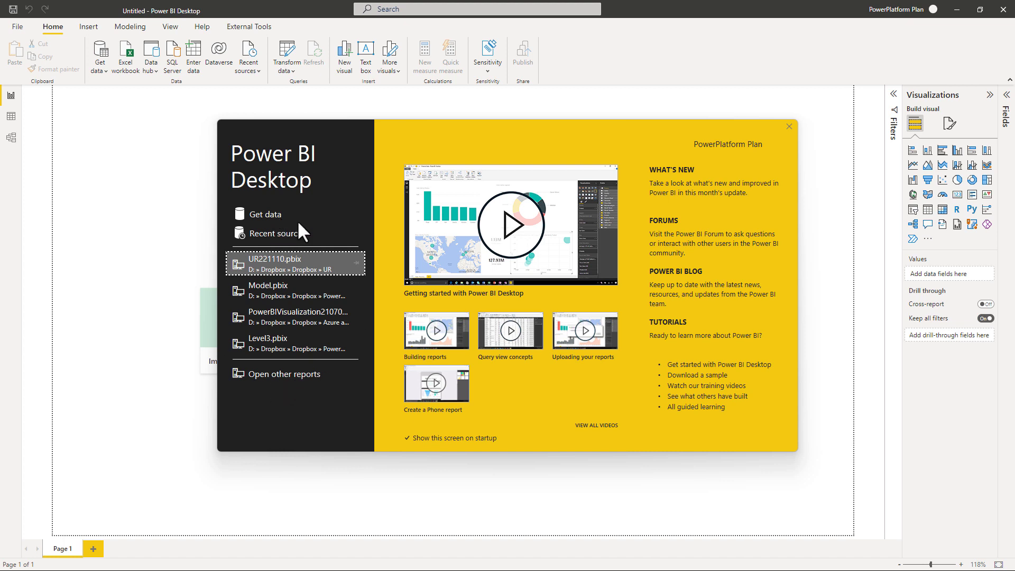
# Close the welcome screen and bring up the full Get Data connector list.
pyautogui.click(788, 126)
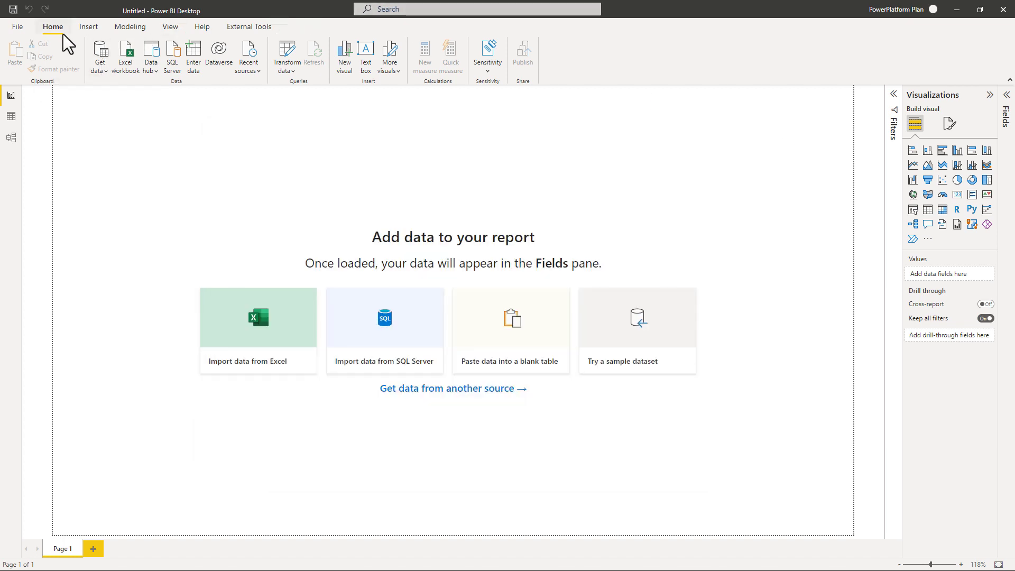
pyautogui.click(100, 71)
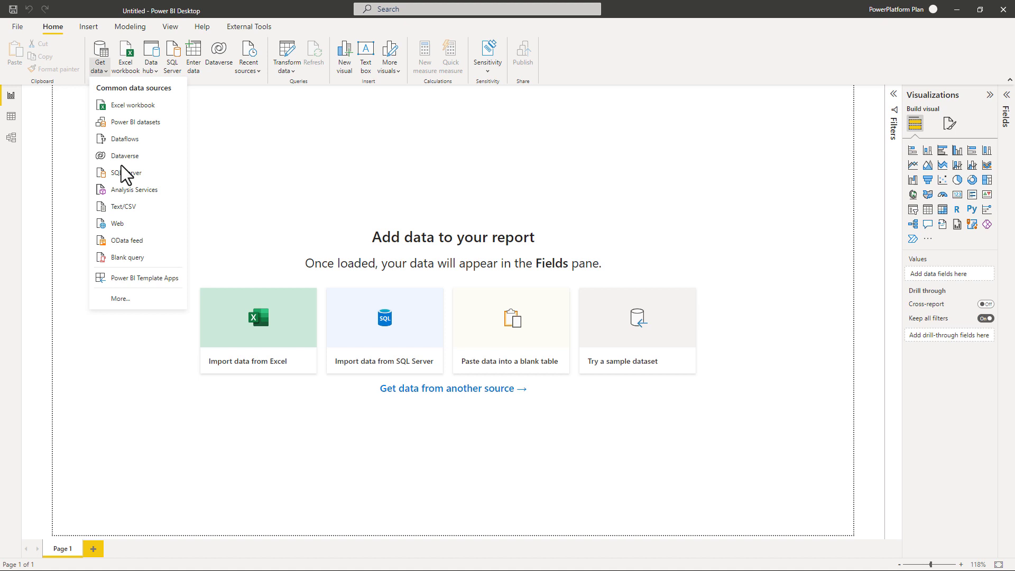
pyautogui.click(140, 297)
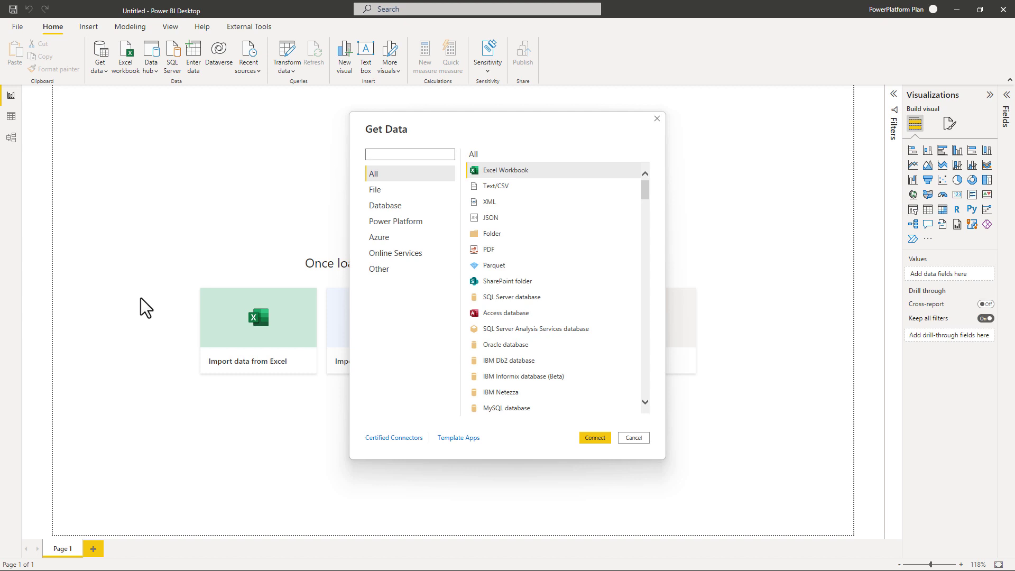
# Browse the File, Database, Power Platform, Azure, Online Services and Other categories, then choose Excel Workbook.
pyautogui.click(375, 189)
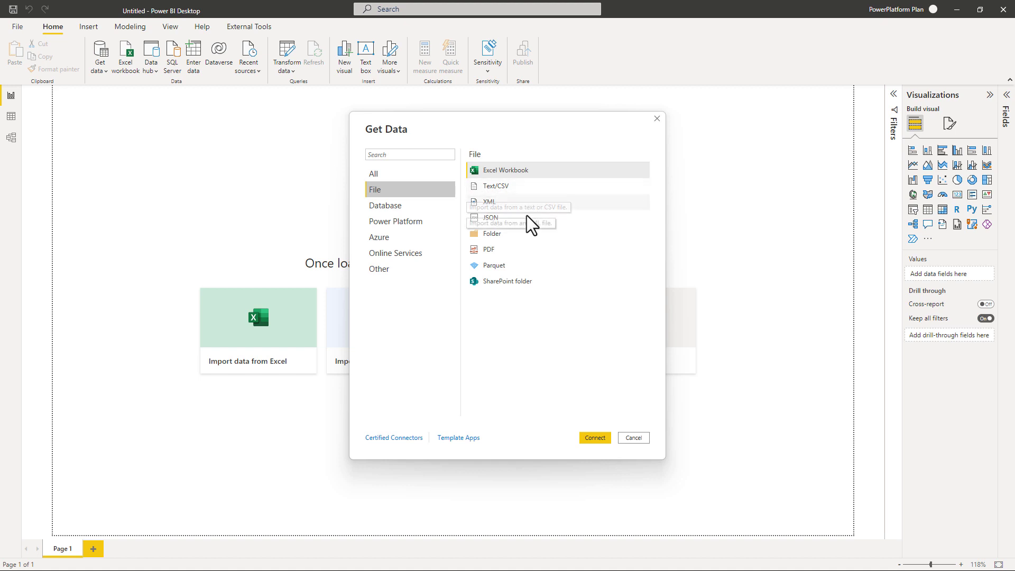
pyautogui.click(395, 207)
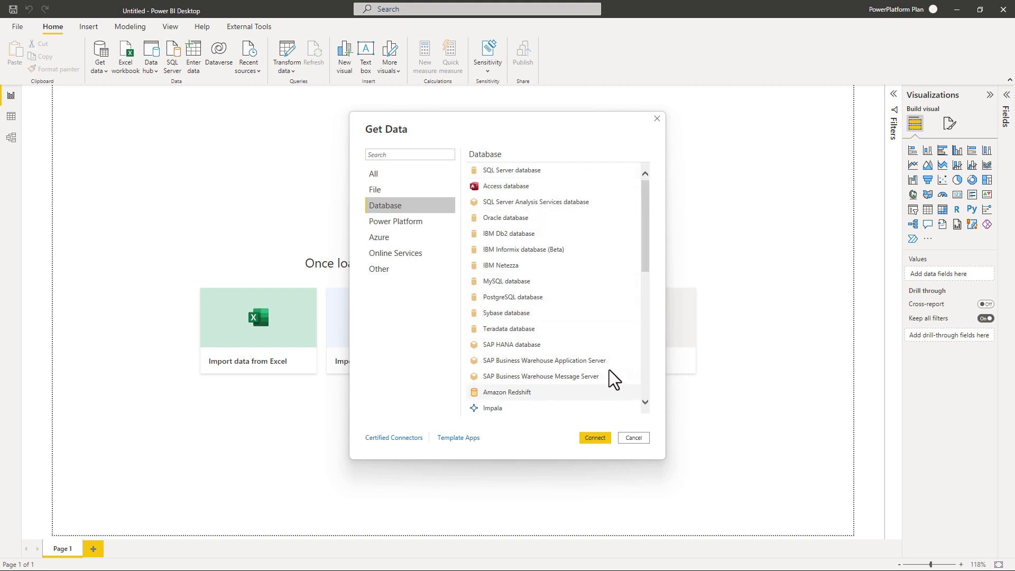
pyautogui.scroll(-10, 645, 370)
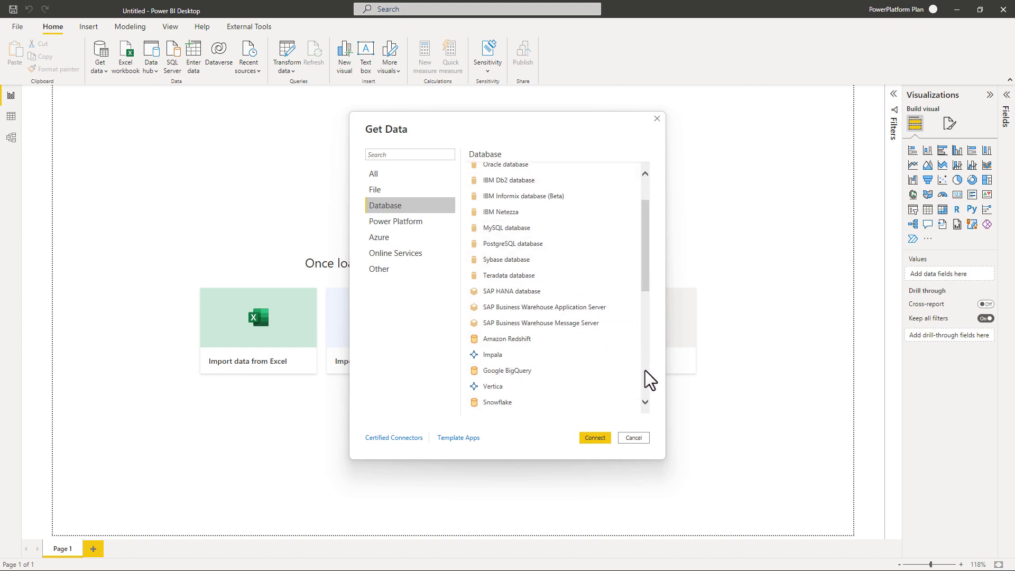
pyautogui.click(420, 222)
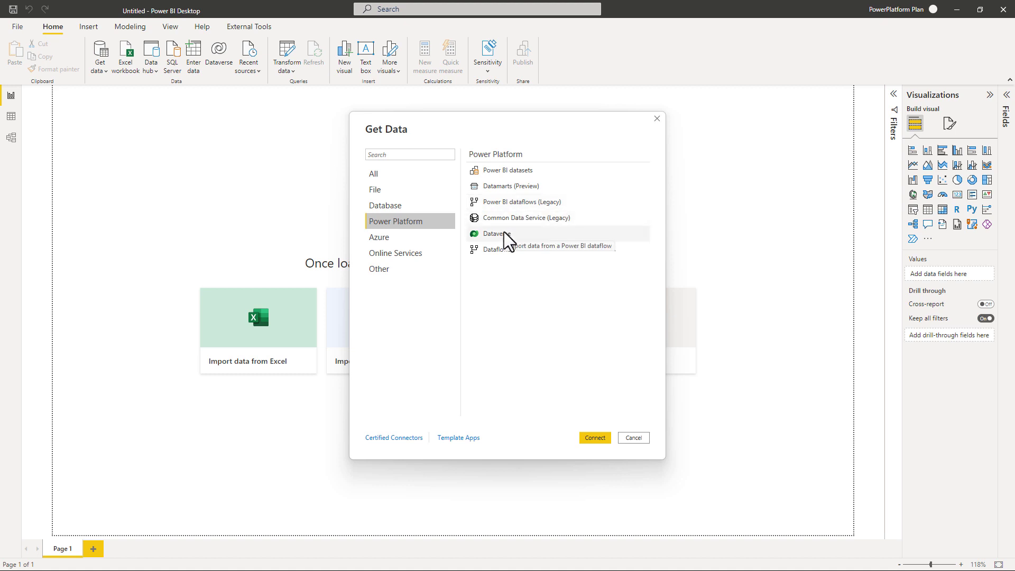
pyautogui.click(404, 239)
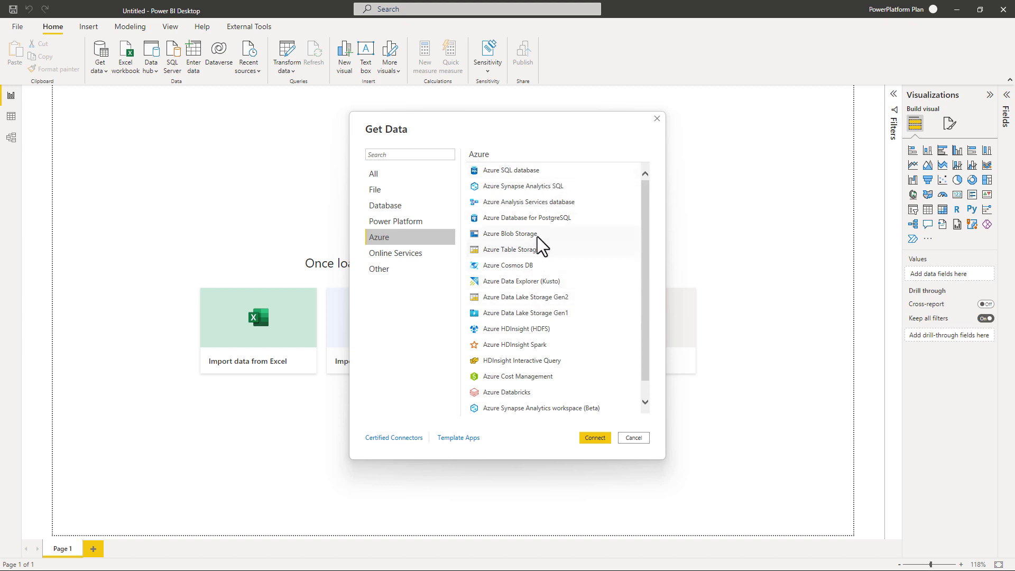
pyautogui.click(423, 254)
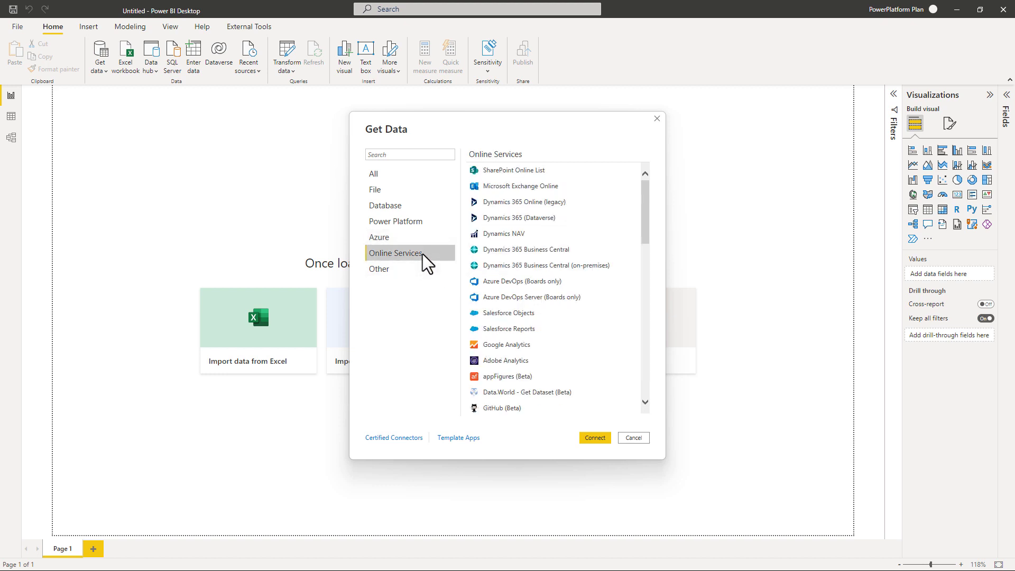
pyautogui.moveTo(646, 214); pyautogui.dragTo(637, 403)
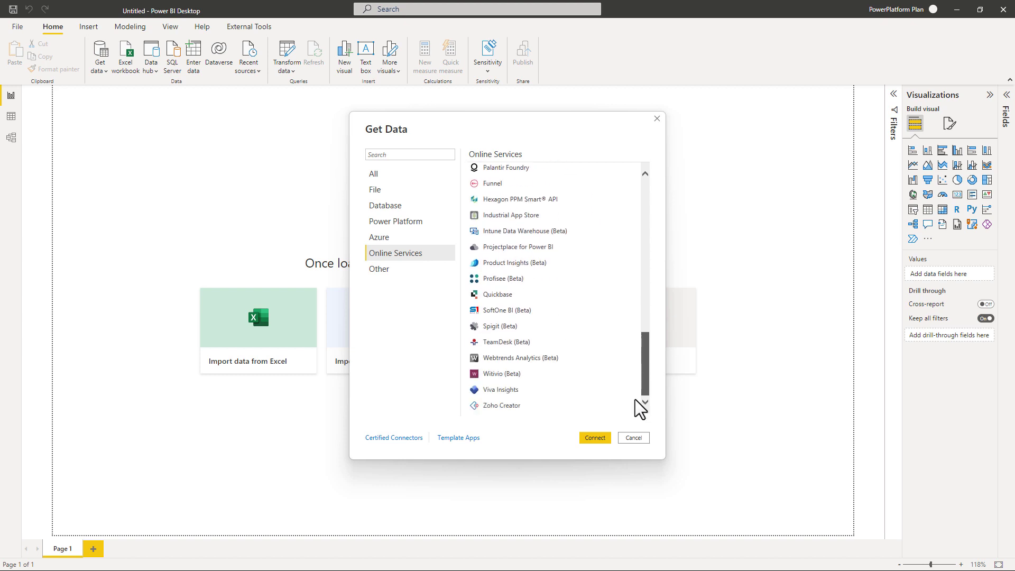
pyautogui.click(373, 269)
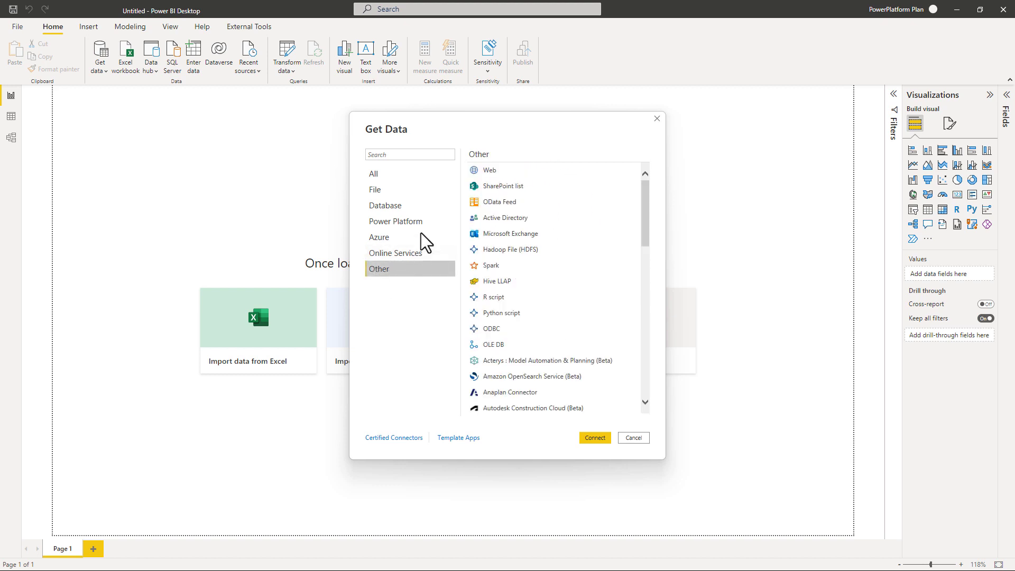
pyautogui.click(403, 189)
pyautogui.click(503, 169)
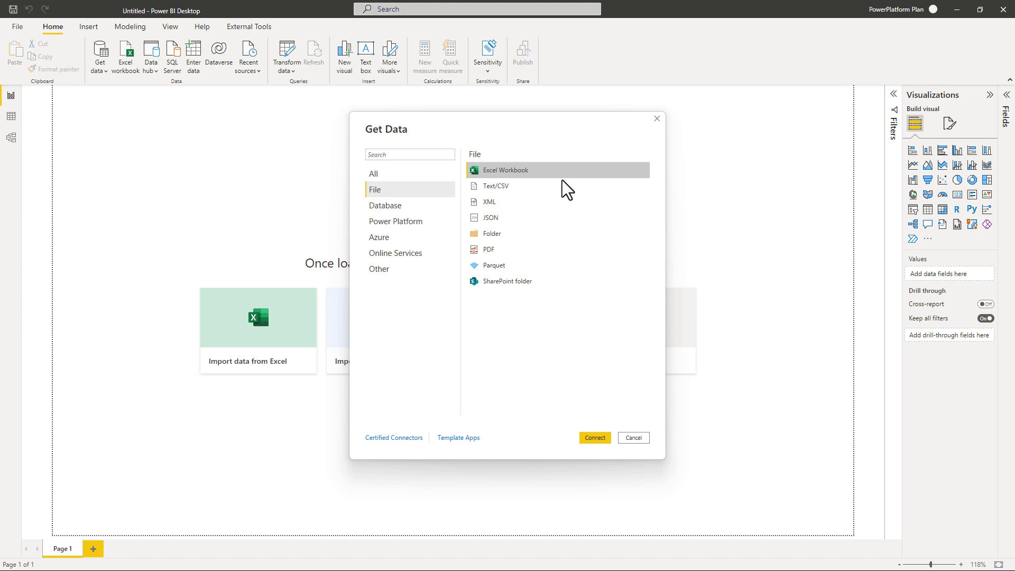
# Open the PowerBIData.xlsx workbook from the Spreadsheets folder.
pyautogui.click(606, 439)
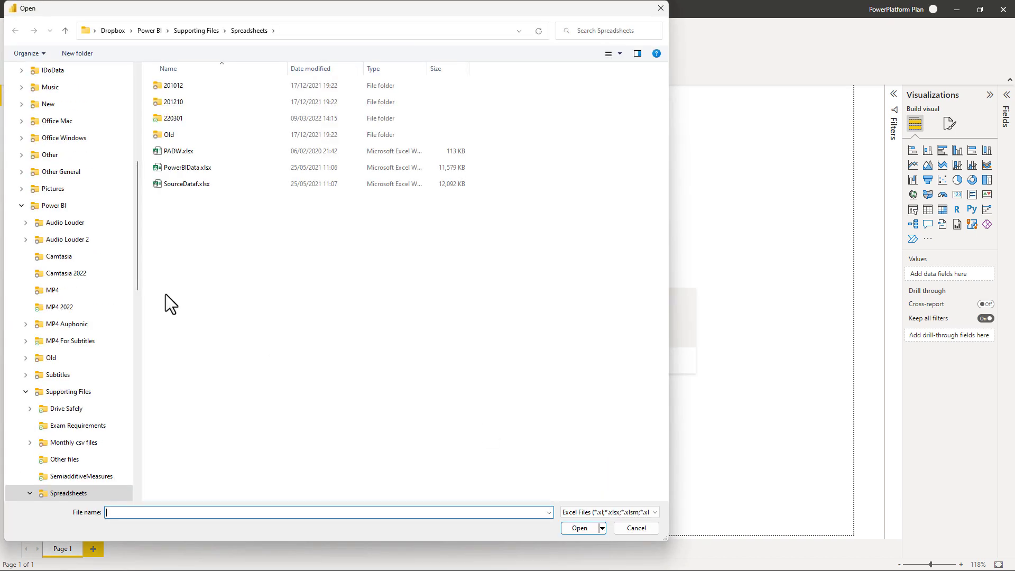
pyautogui.click(195, 168)
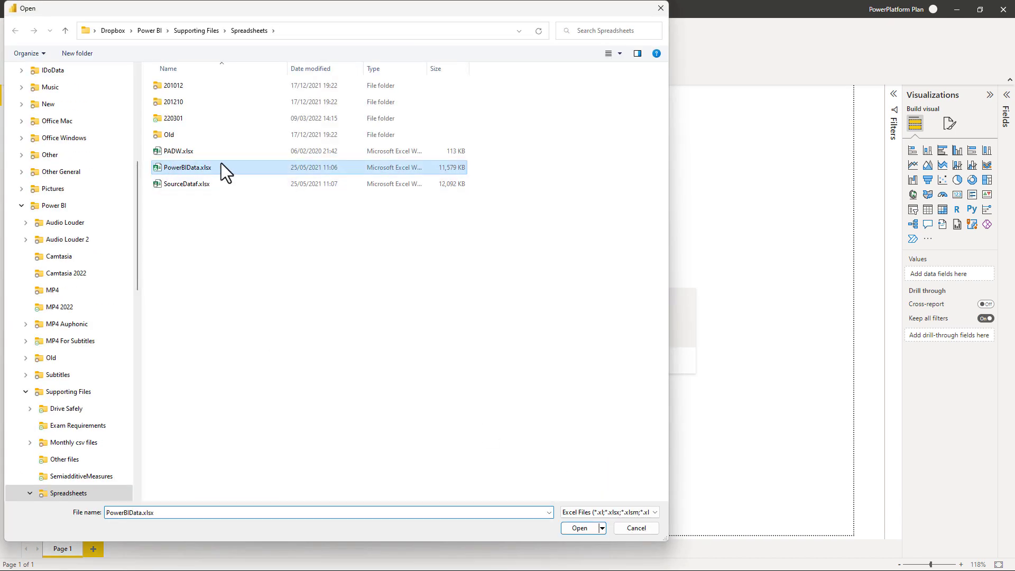
pyautogui.click(579, 528)
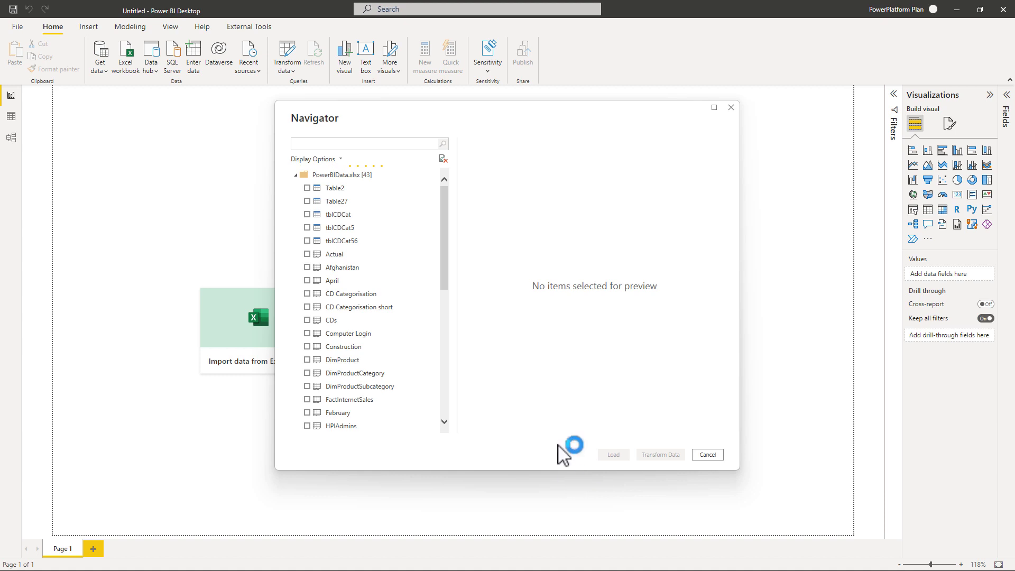
# Select and tick the HPIAdmins table in the Navigator to preview its data.
pyautogui.scroll(-8, 446, 389)
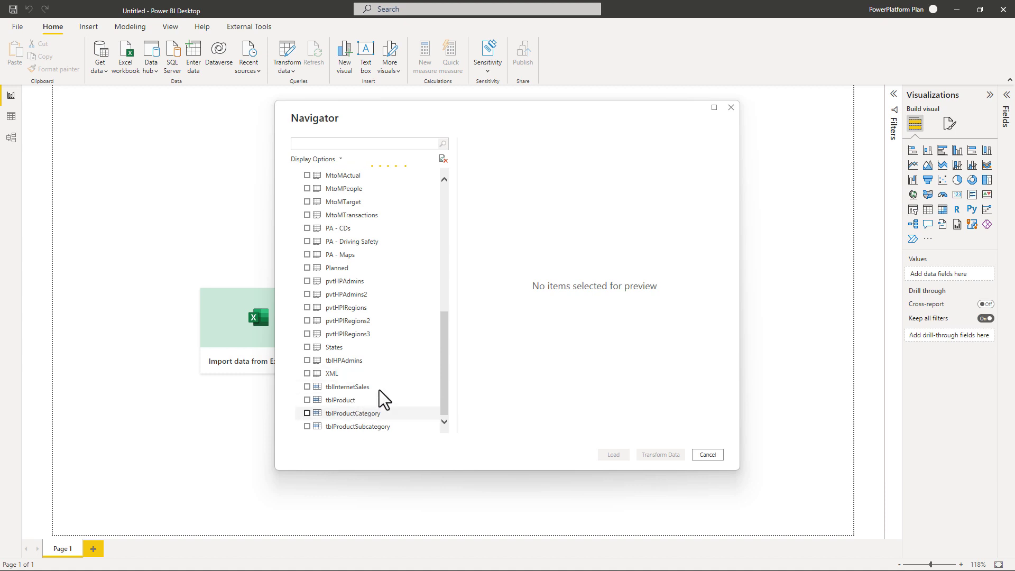
pyautogui.scroll(6, 446, 253)
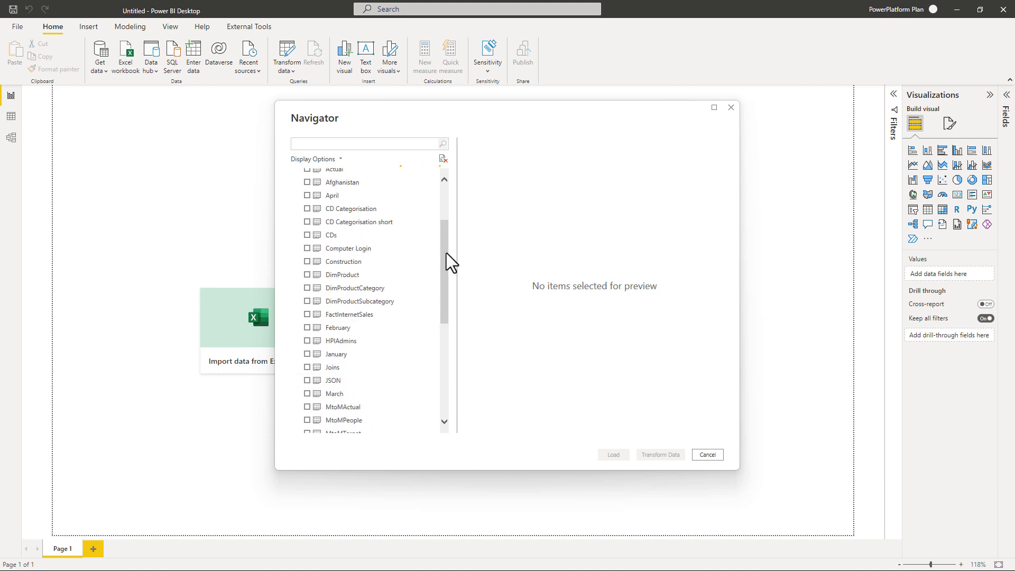
pyautogui.click(335, 341)
pyautogui.click(305, 340)
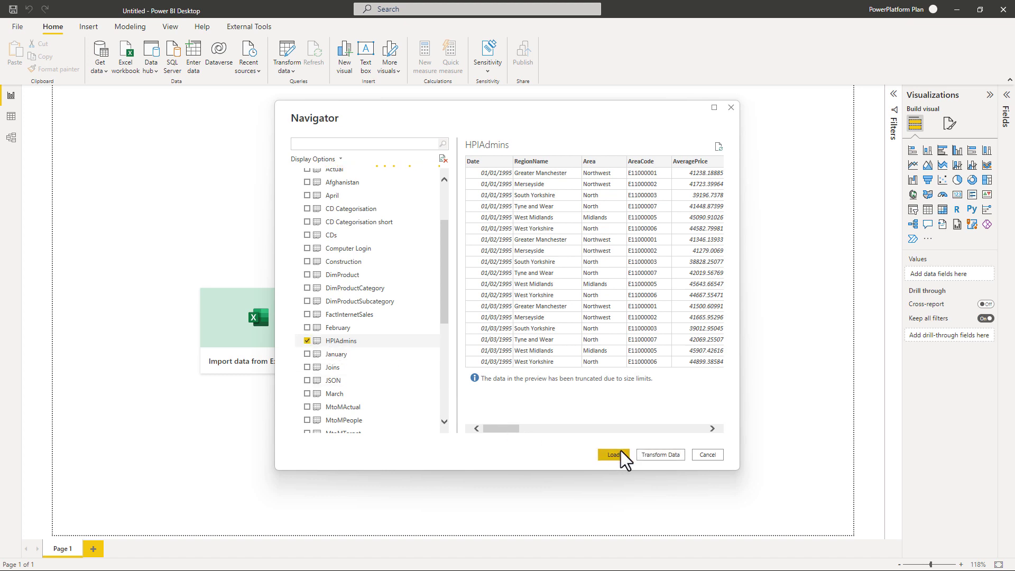
# Open HPIAdmins in a maximized Power Query Editor, then Close & Apply to load it.
pyautogui.click(662, 454)
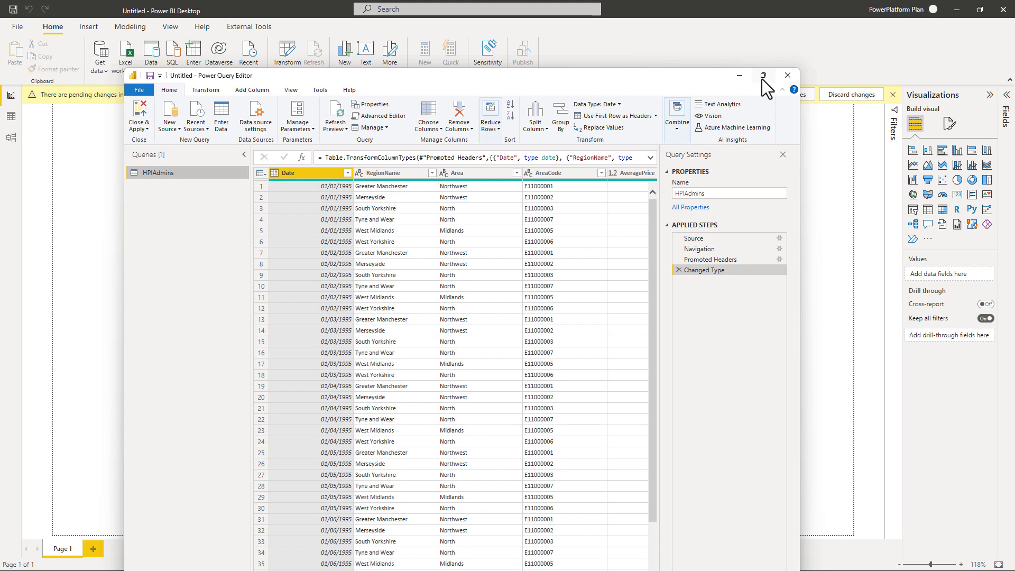
pyautogui.click(762, 78)
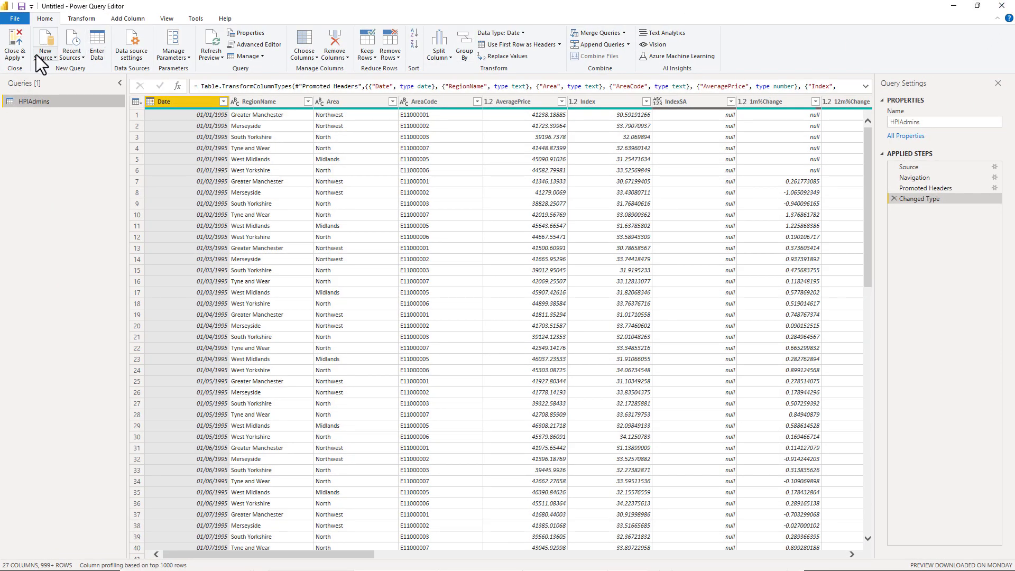
pyautogui.click(17, 55)
pyautogui.click(39, 73)
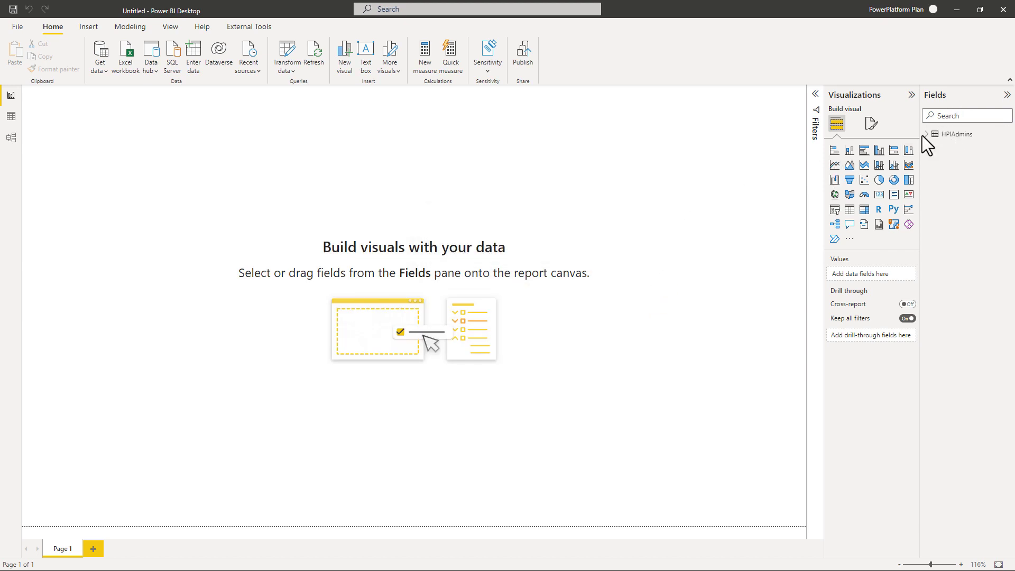
# Expand HPIAdmins' fields, inspect its rows and 1m%Change column in Data view, then show Model view.
pyautogui.click(926, 134)
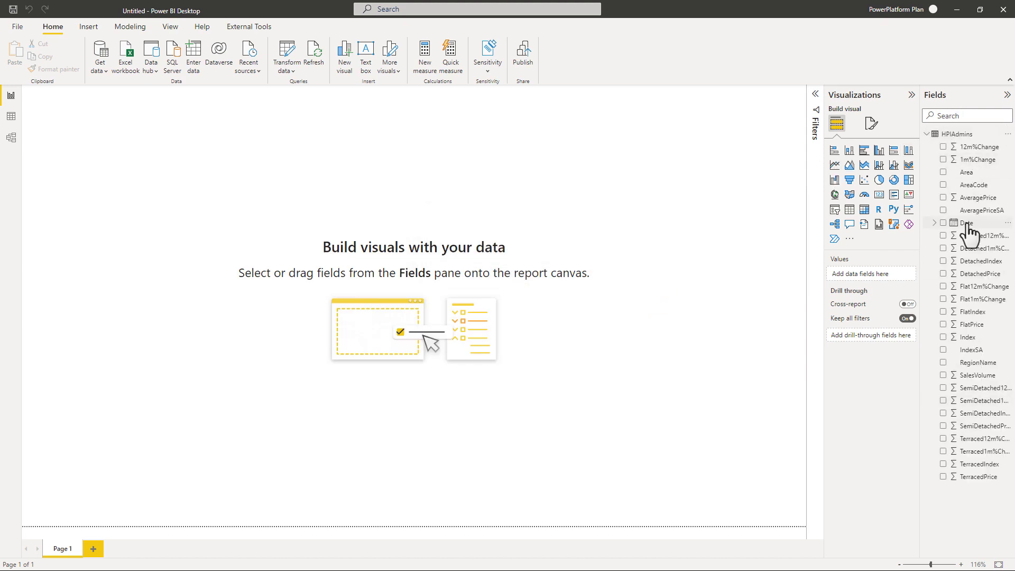
pyautogui.click(11, 117)
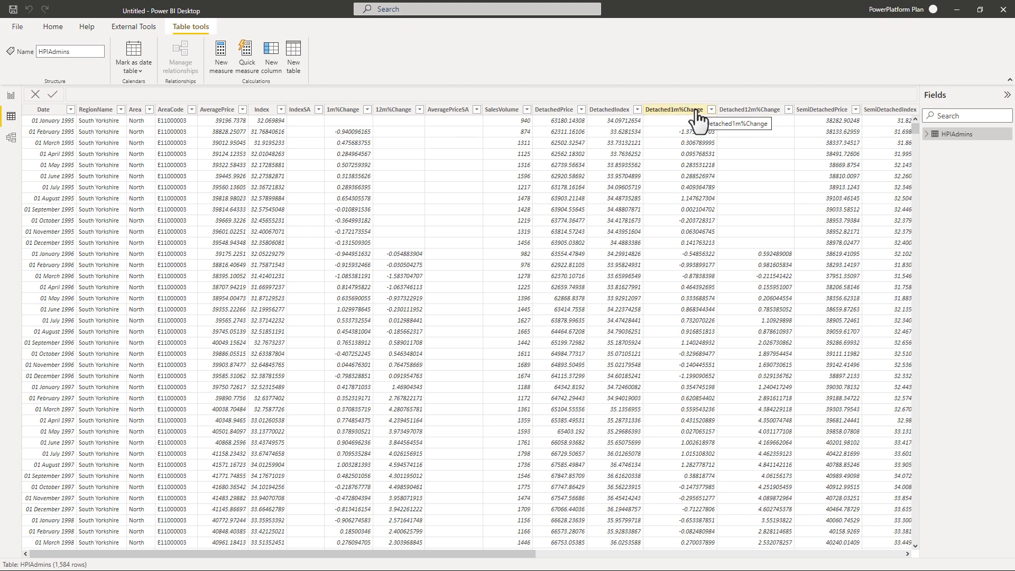
pyautogui.click(352, 232)
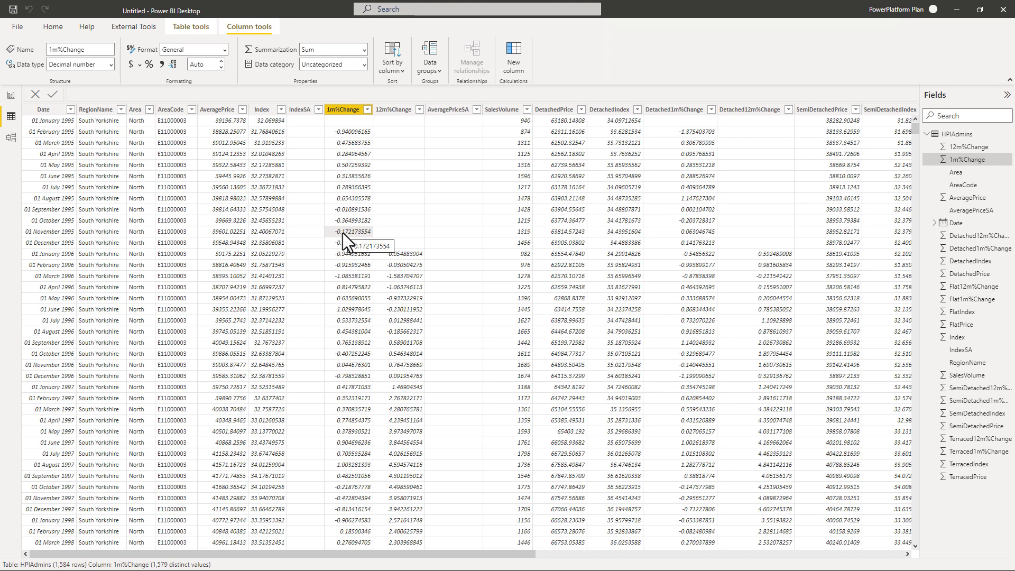
pyautogui.click(10, 138)
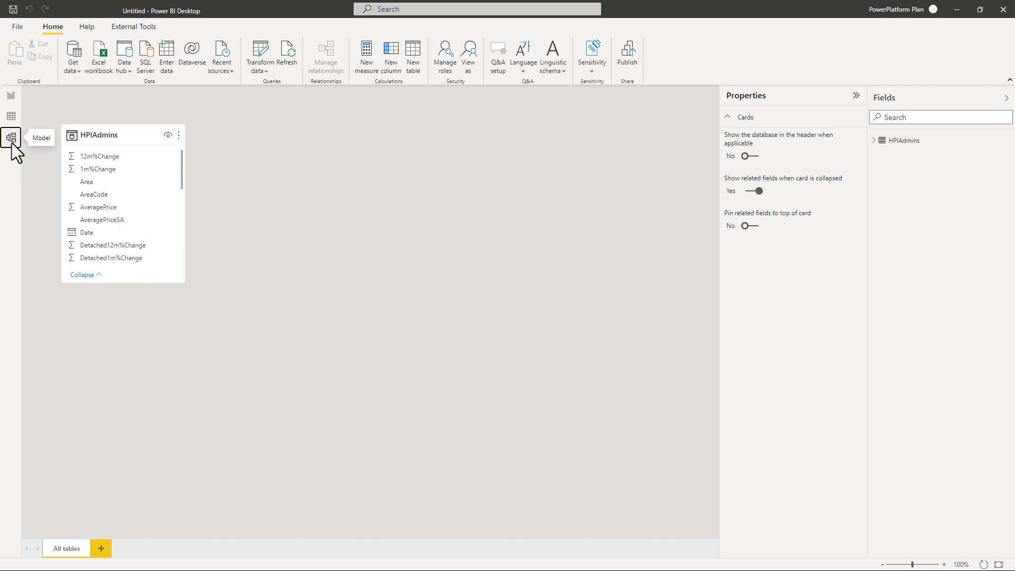
# Return to Report view and collapse then re-expand the Visualizations pane.
pyautogui.click(10, 96)
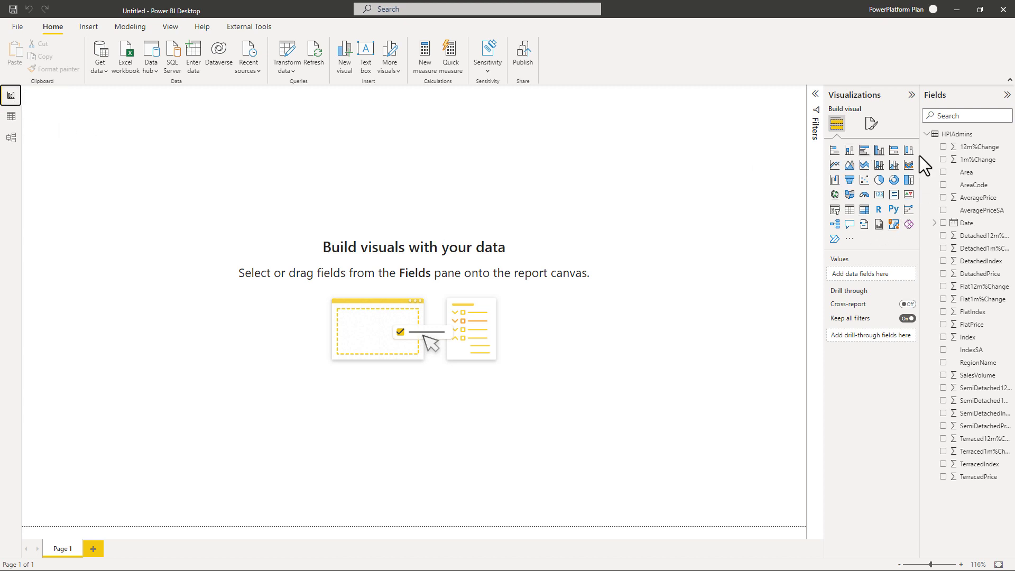
pyautogui.click(911, 95)
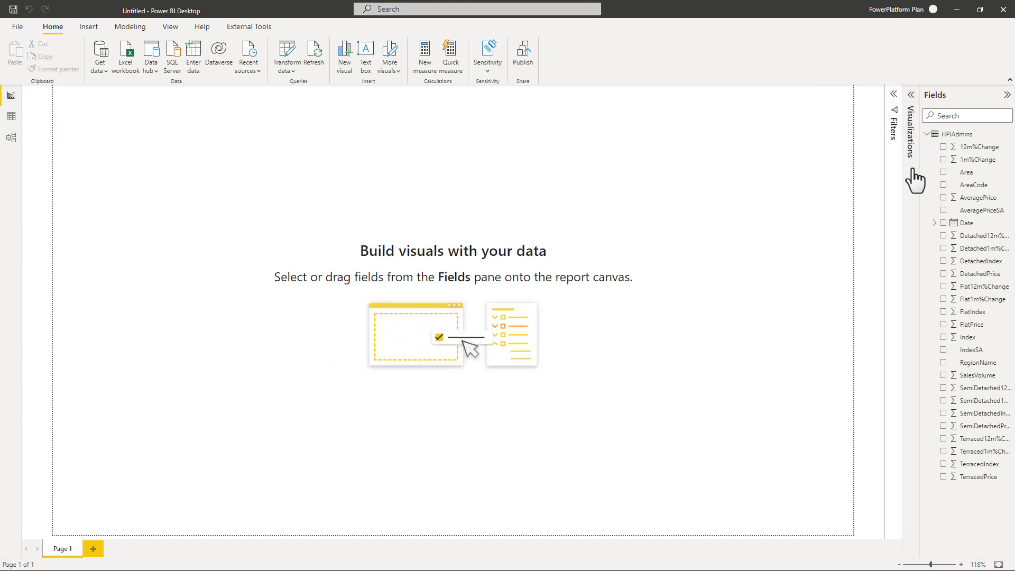
pyautogui.click(911, 103)
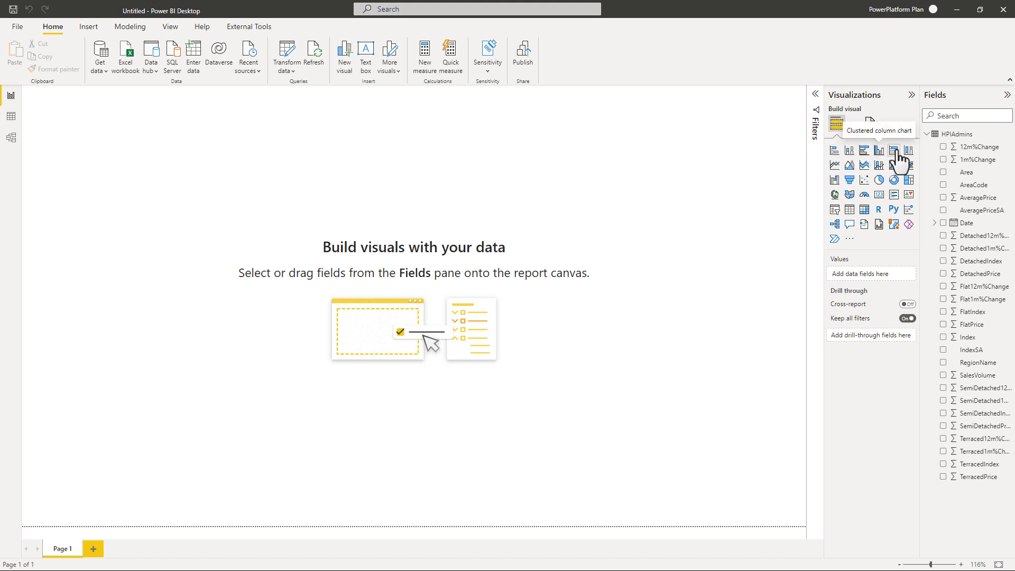
# Add a column chart and resize it to fill the page against the left edge.
pyautogui.click(850, 151)
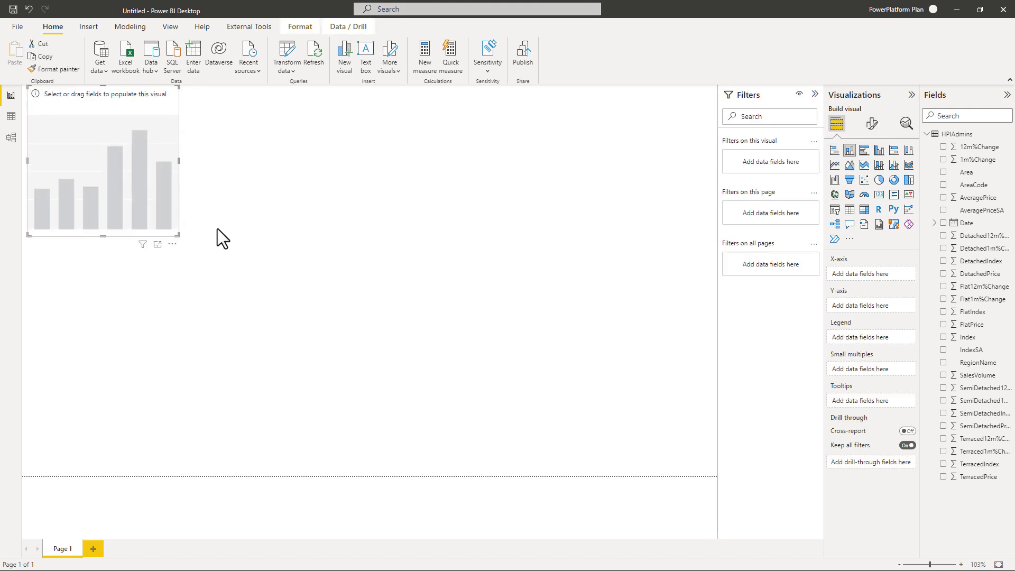
pyautogui.moveTo(178, 236); pyautogui.dragTo(653, 453)
pyautogui.moveTo(625, 401); pyautogui.dragTo(603, 389)
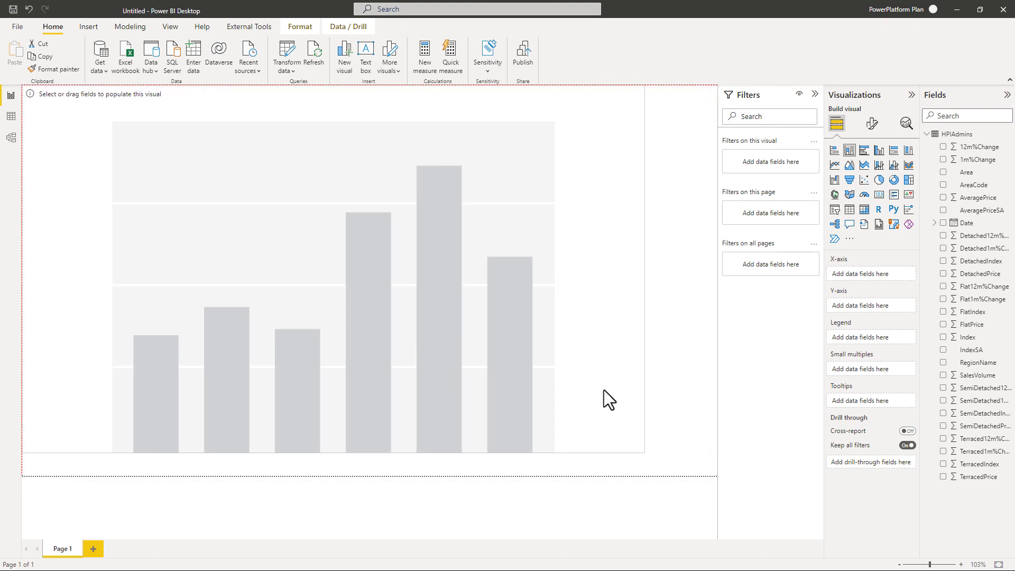
pyautogui.moveTo(642, 451); pyautogui.dragTo(740, 489)
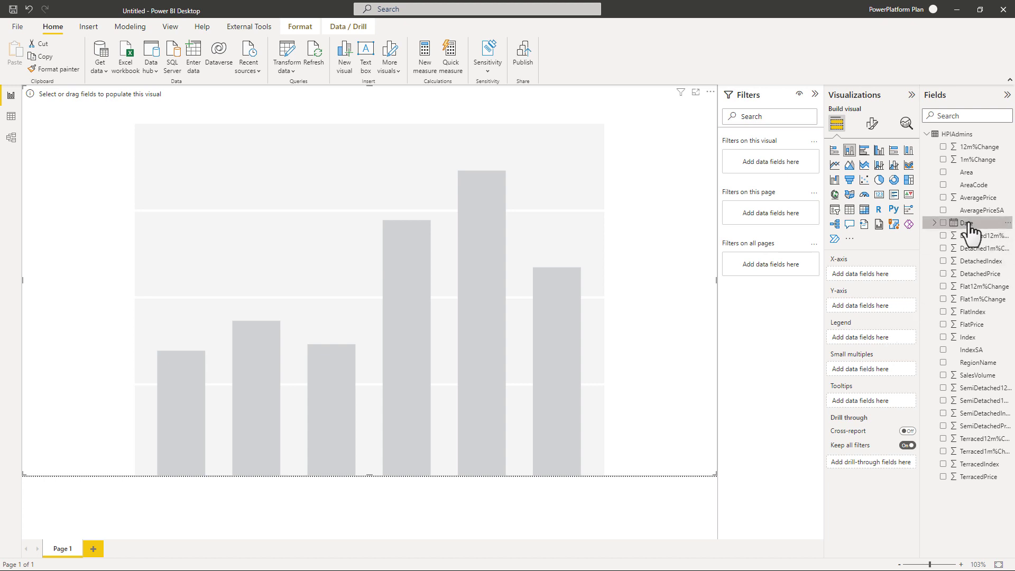
# Put Date (Year, Quarter, Month, Day hierarchy) on the X-axis and SalesVolume on the Y-axis.
pyautogui.moveTo(967, 224); pyautogui.dragTo(872, 273)
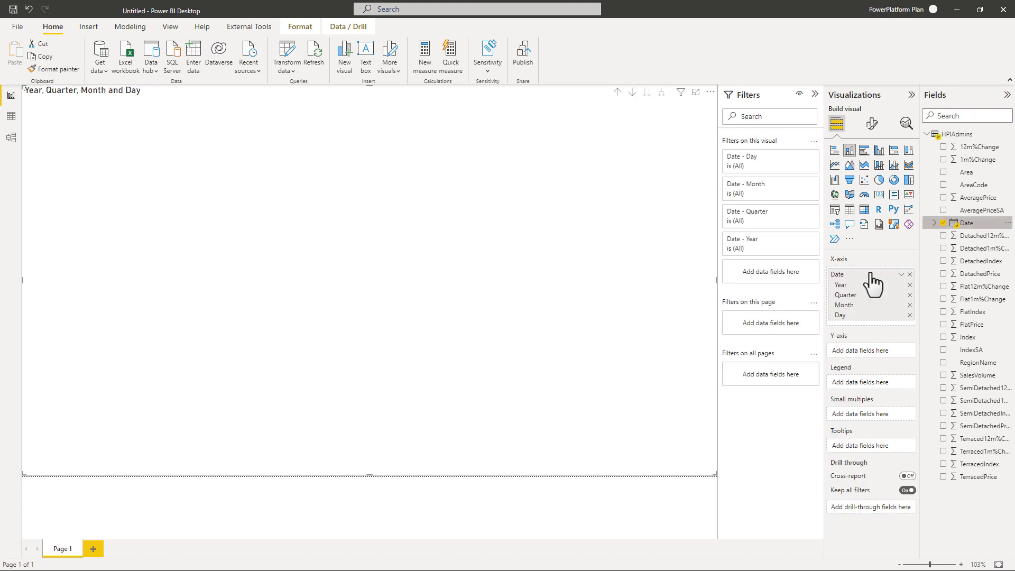
pyautogui.click(933, 222)
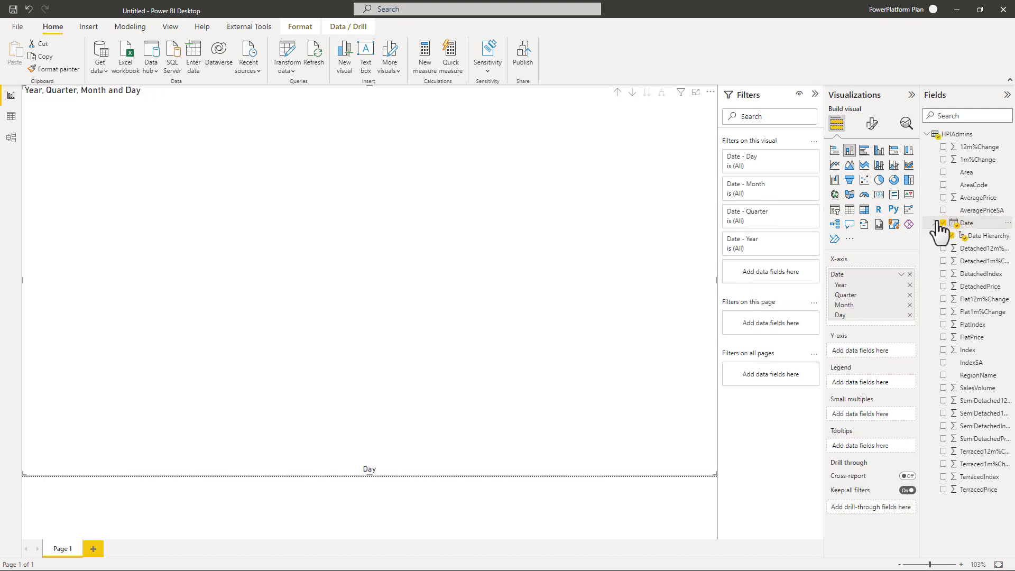
pyautogui.click(942, 236)
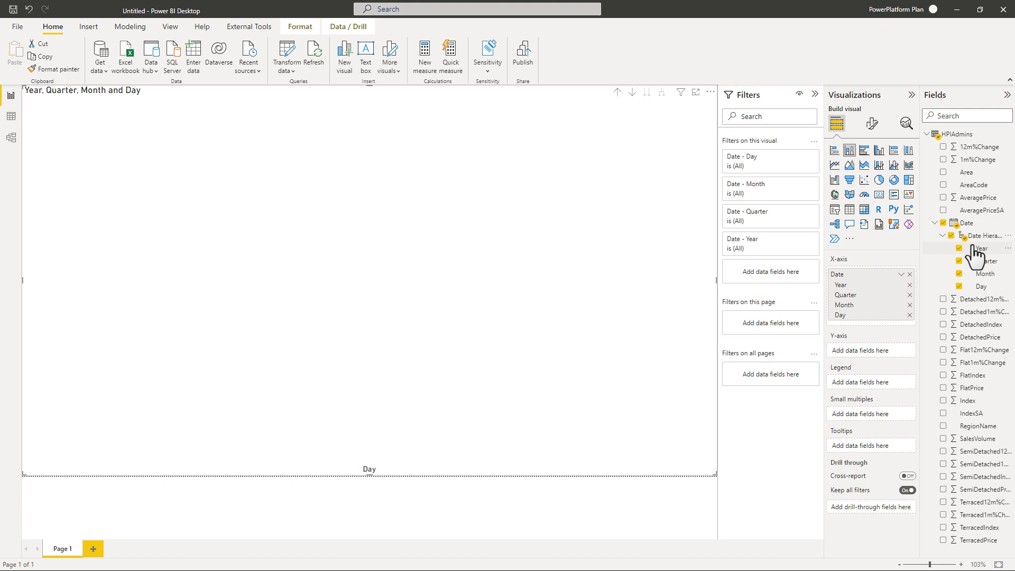
pyautogui.click(934, 223)
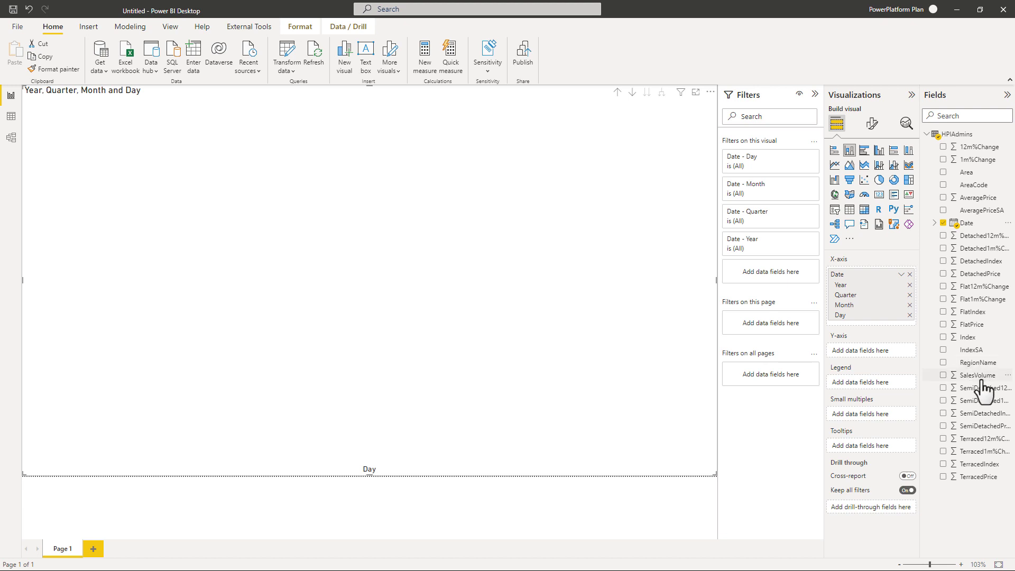
pyautogui.moveTo(981, 378); pyautogui.dragTo(867, 352)
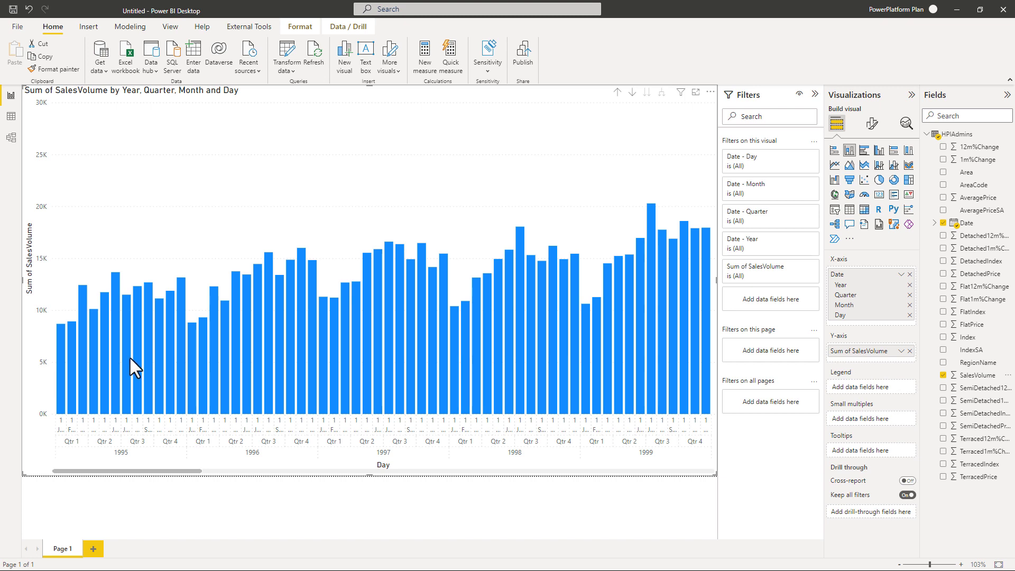
# Remove Day, drill up to yearly SalesVolume totals, and try a line chart before reverting to columns.
pyautogui.click(910, 315)
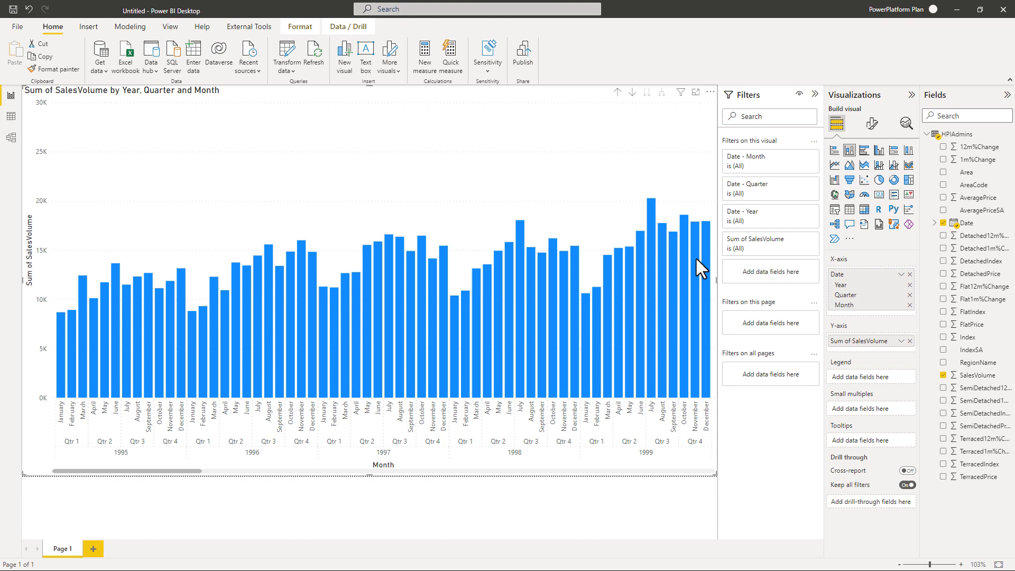
pyautogui.click(617, 93)
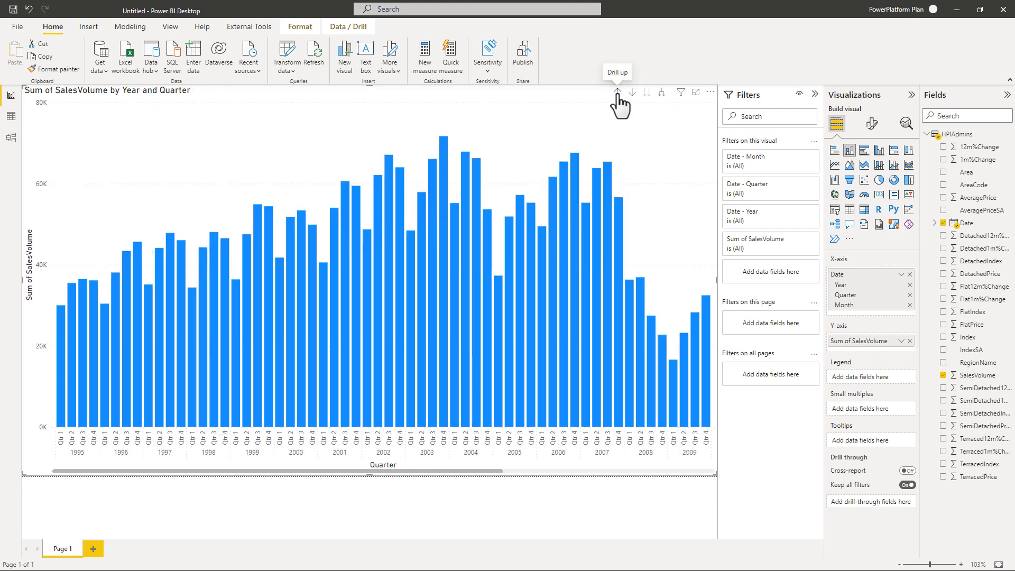
pyautogui.click(616, 94)
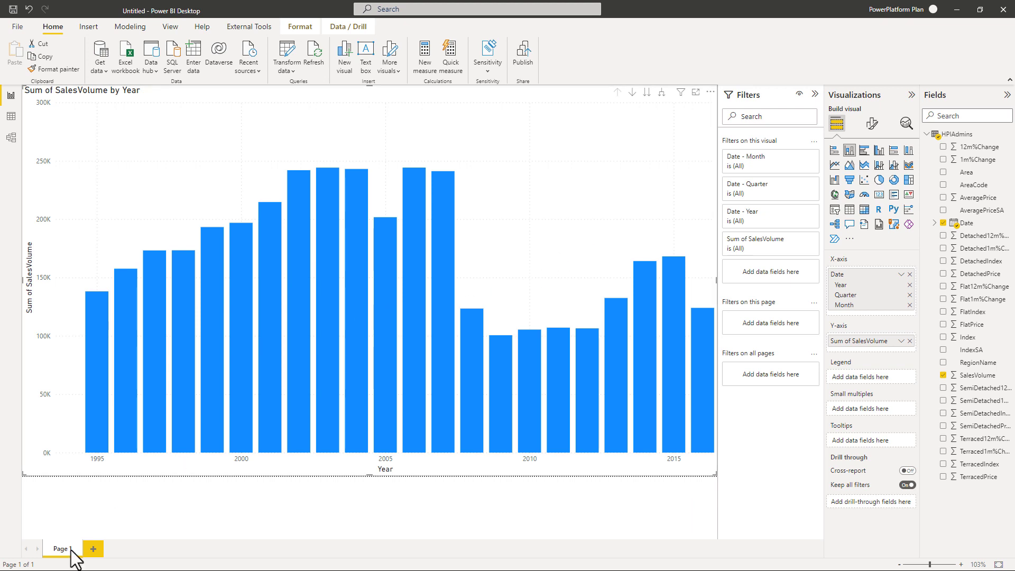
pyautogui.click(834, 165)
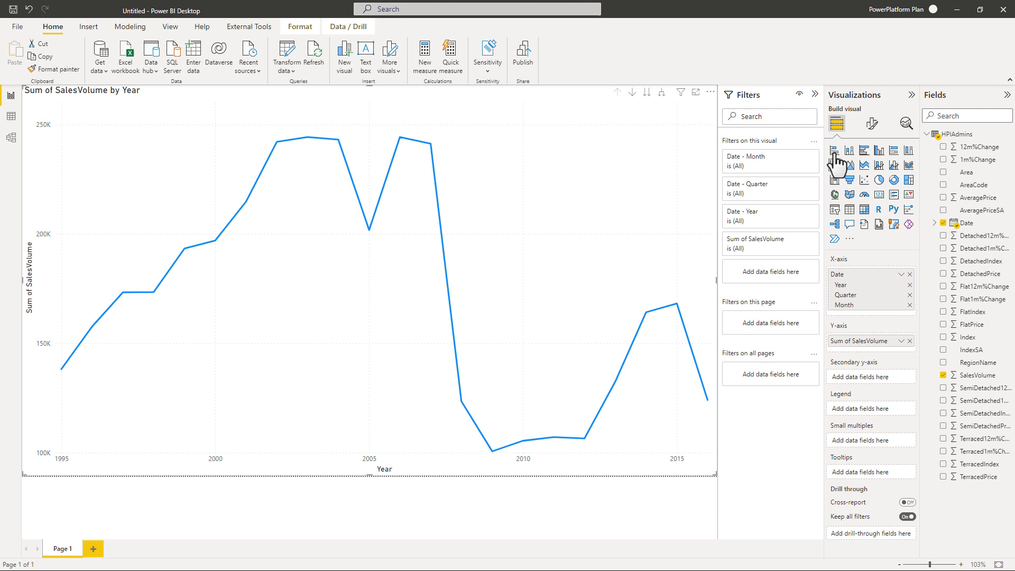
pyautogui.click(849, 150)
# Duplicate Page 1 and convert the copied yearly SalesVolume chart into a line chart.
pyautogui.rightClick(60, 548)
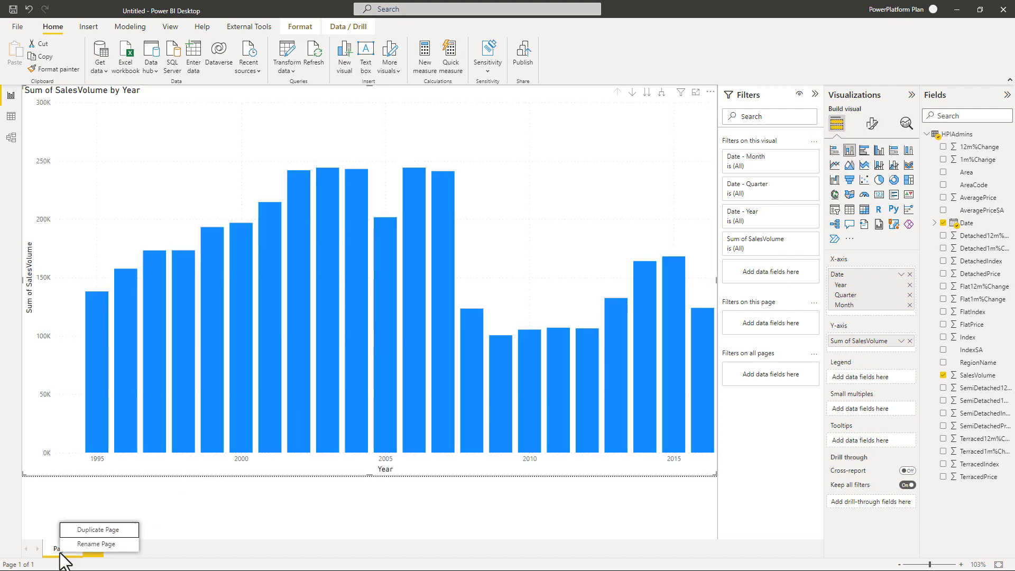
pyautogui.click(103, 530)
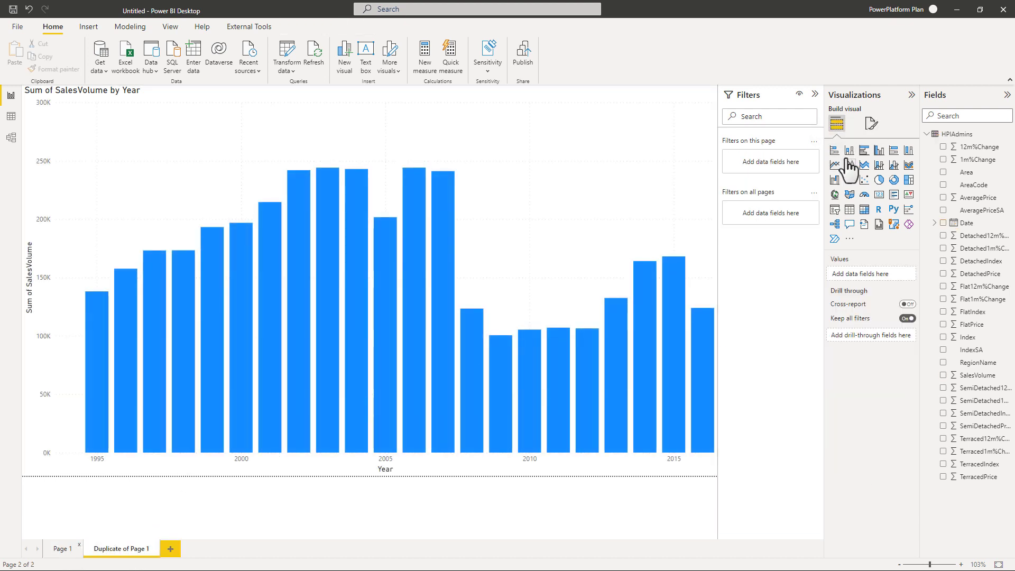
pyautogui.click(835, 166)
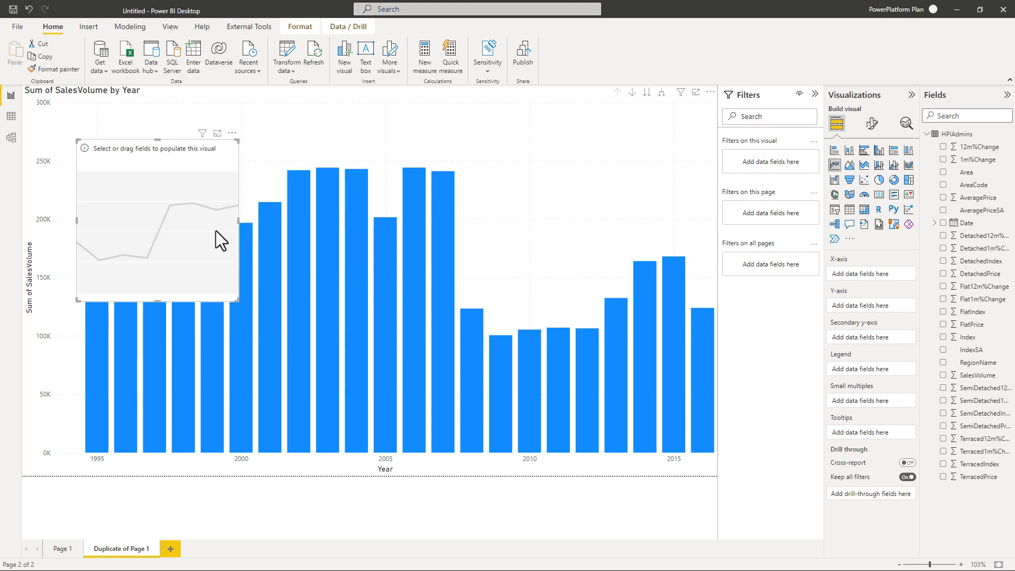
pyautogui.press('Delete')
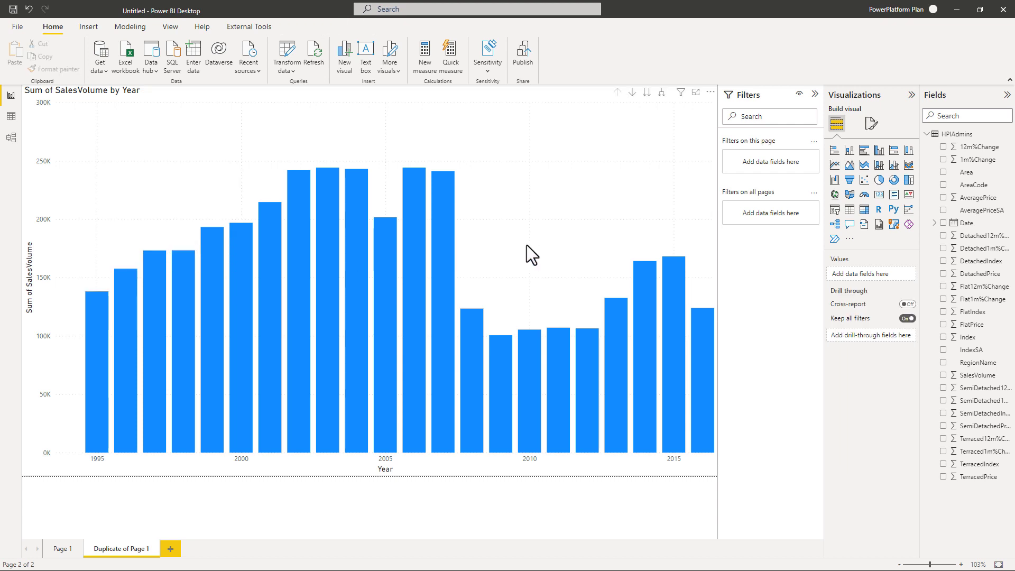
pyautogui.click(526, 246)
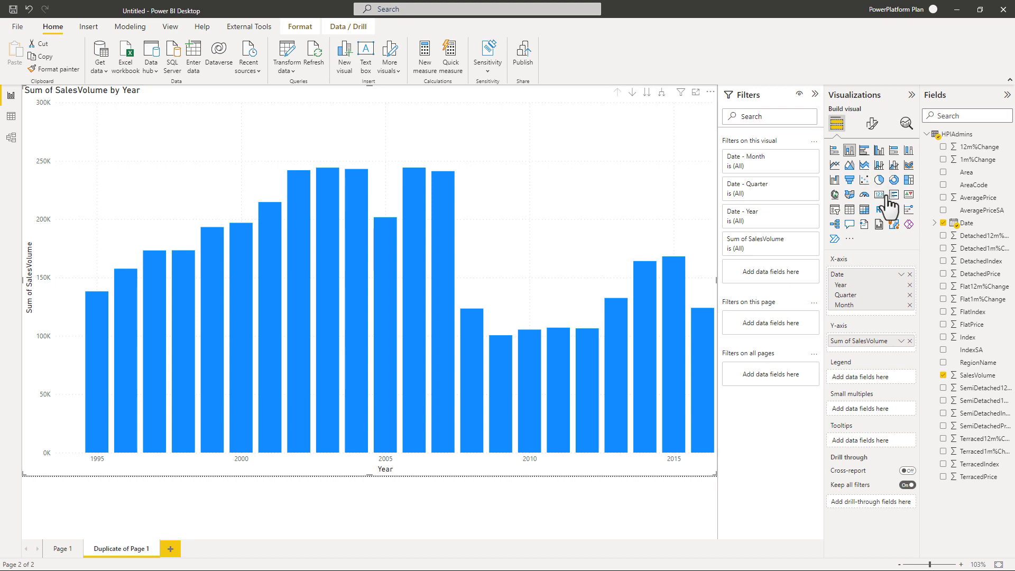
pyautogui.click(834, 166)
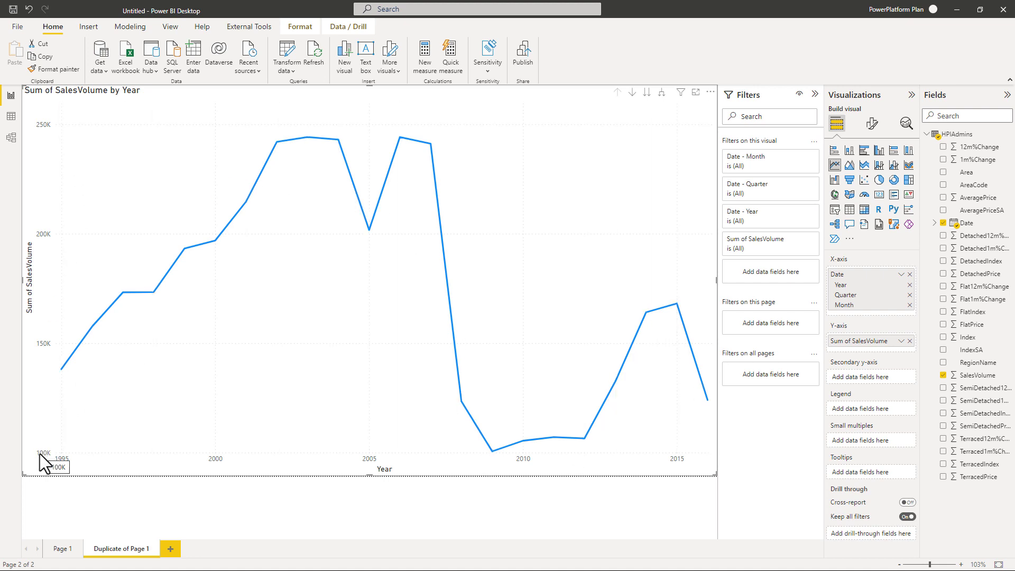
# Switch from Page 1 to Duplicate of Page 1 and select its SalesVolume line chart.
pyautogui.click(61, 544)
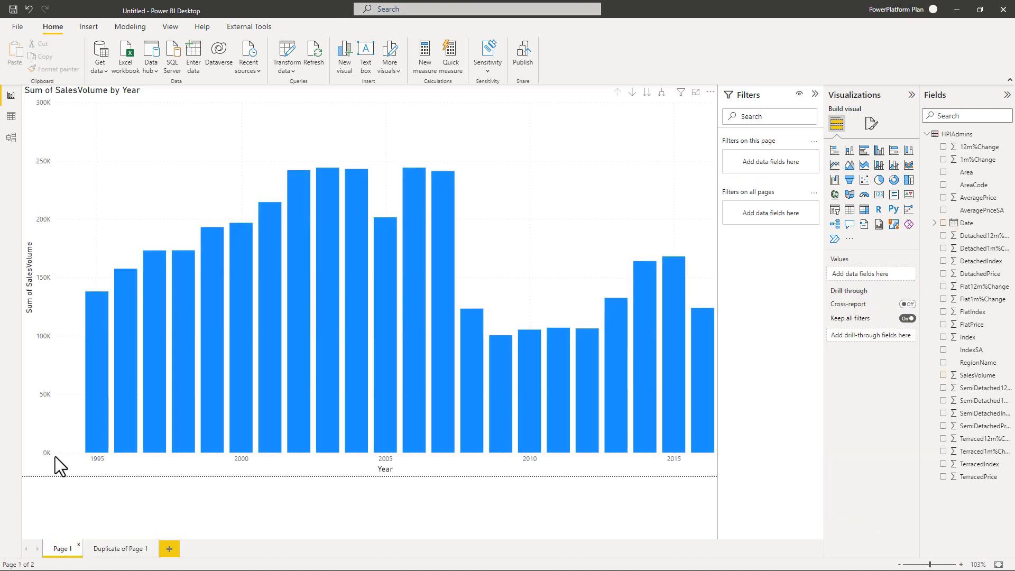
pyautogui.click(129, 550)
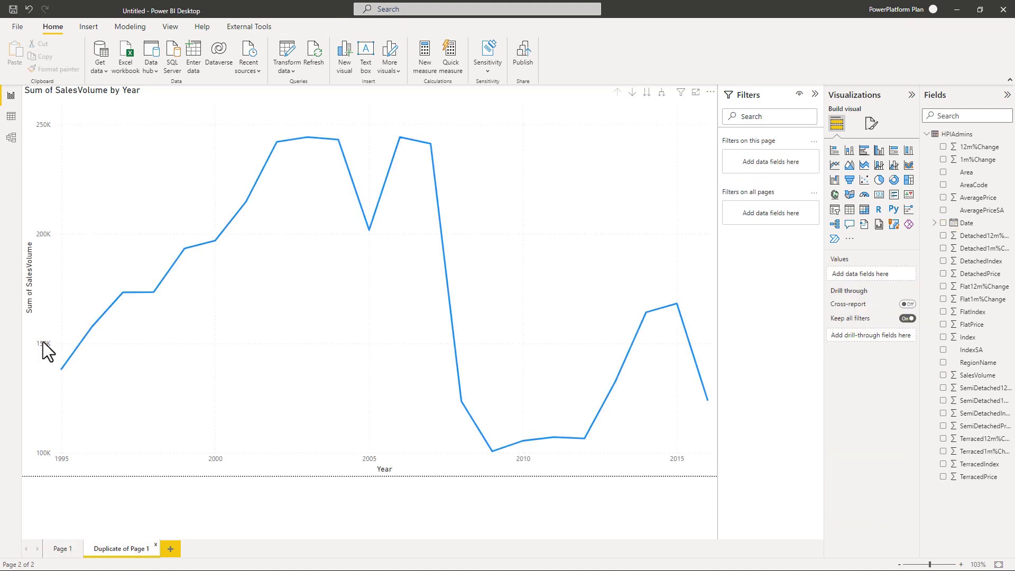
pyautogui.click(624, 226)
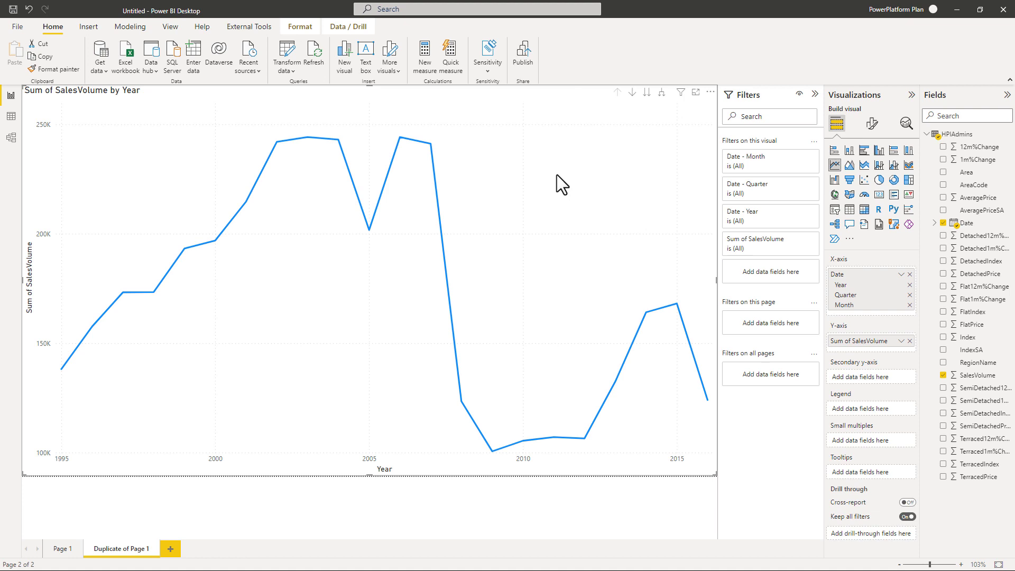
# Set the SalesVolume line chart's Y-axis range minimum to 0 so the axis starts at 0K.
pyautogui.click(871, 127)
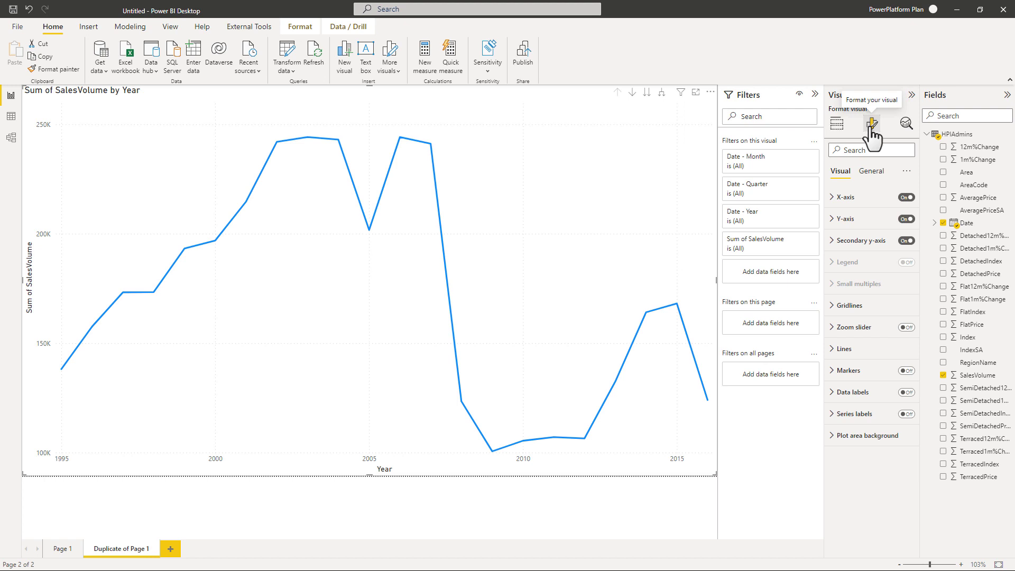
pyautogui.click(834, 221)
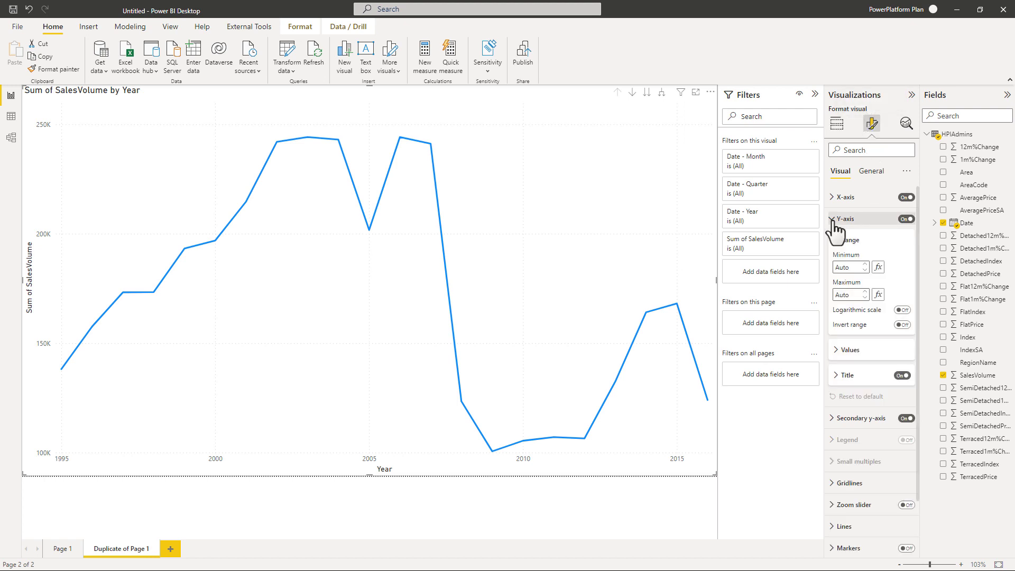
pyautogui.click(855, 266)
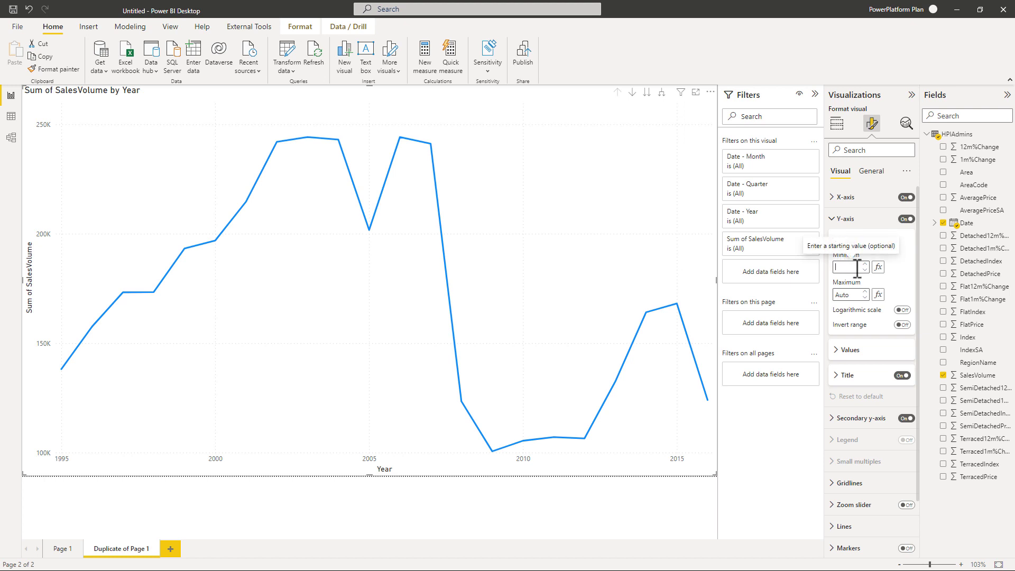
pyautogui.write('0')
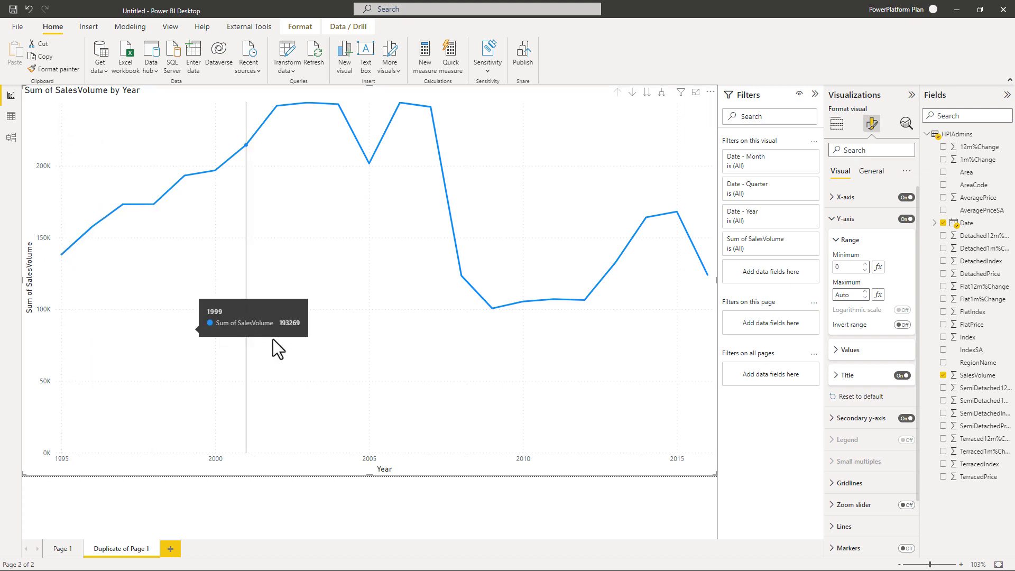
pyautogui.moveTo(277, 341)
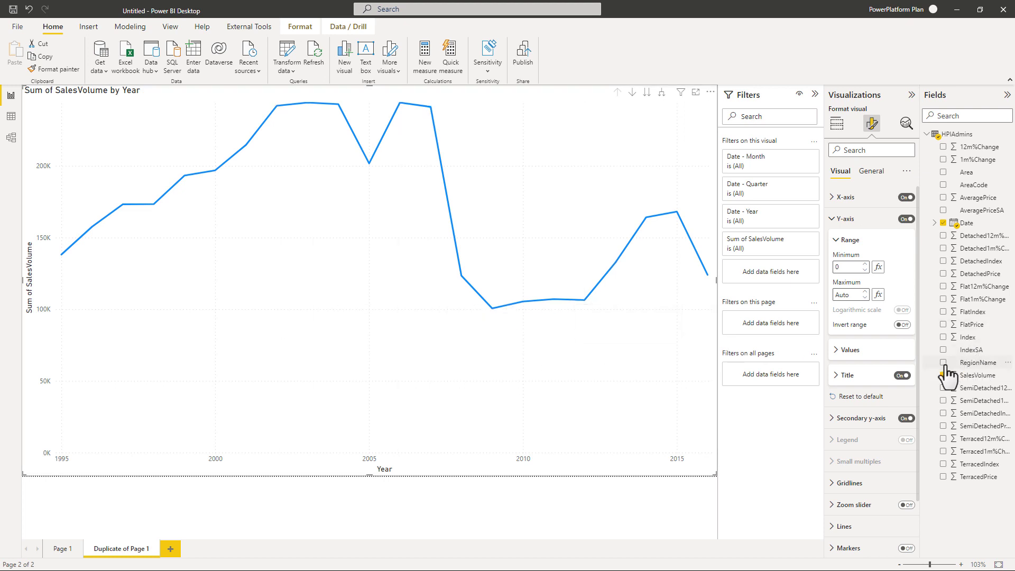
# Add RegionName to the line chart's Legend to plot six regional SalesVolume lines.
pyautogui.click(839, 126)
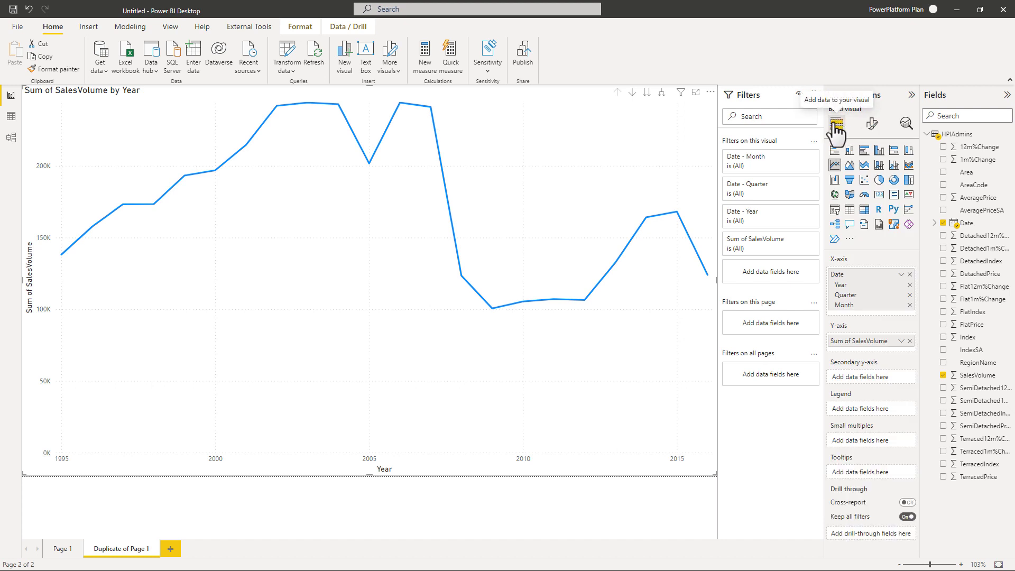
pyautogui.moveTo(978, 362); pyautogui.dragTo(875, 411)
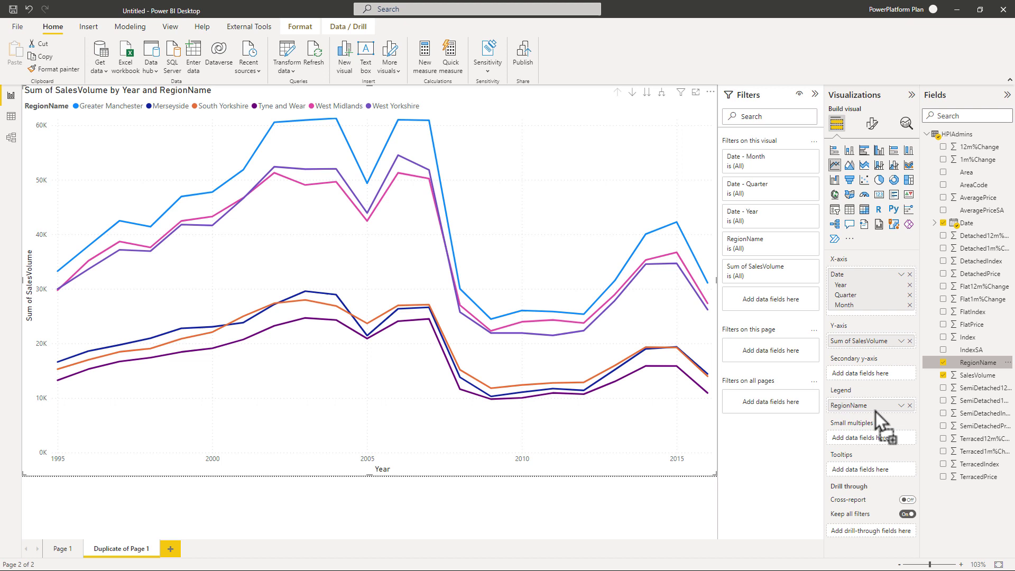
pyautogui.moveTo(876, 411); pyautogui.dragTo(872, 408)
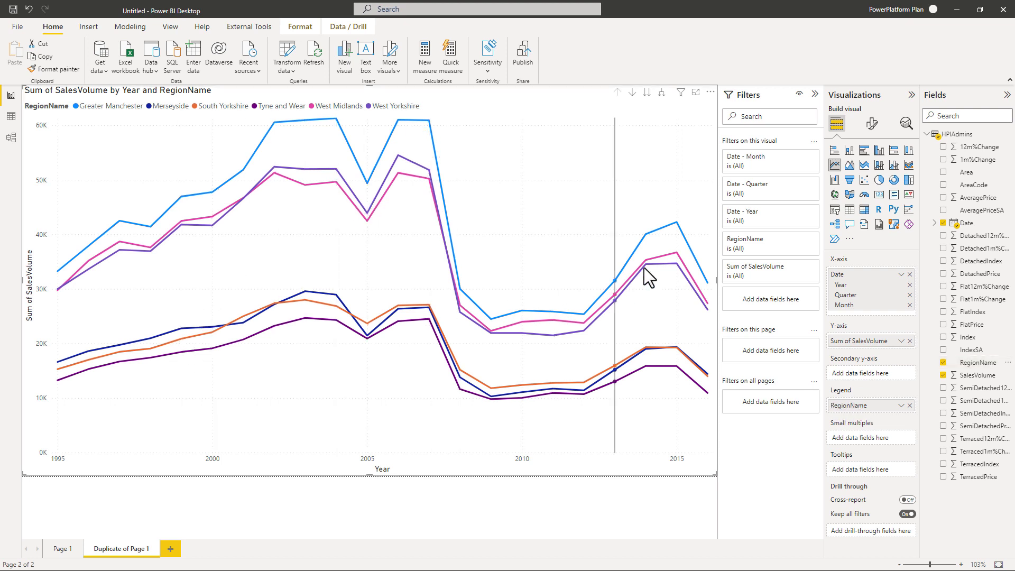
pyautogui.moveTo(473, 259)
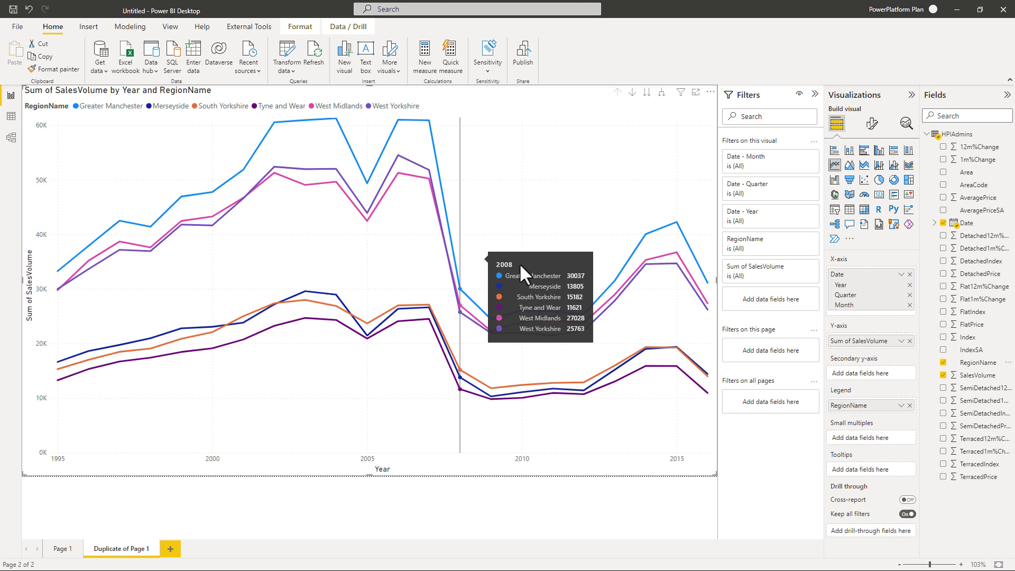
# Move RegionName from Legend to Small multiples, giving one panel per region.
pyautogui.moveTo(878, 406); pyautogui.dragTo(880, 445)
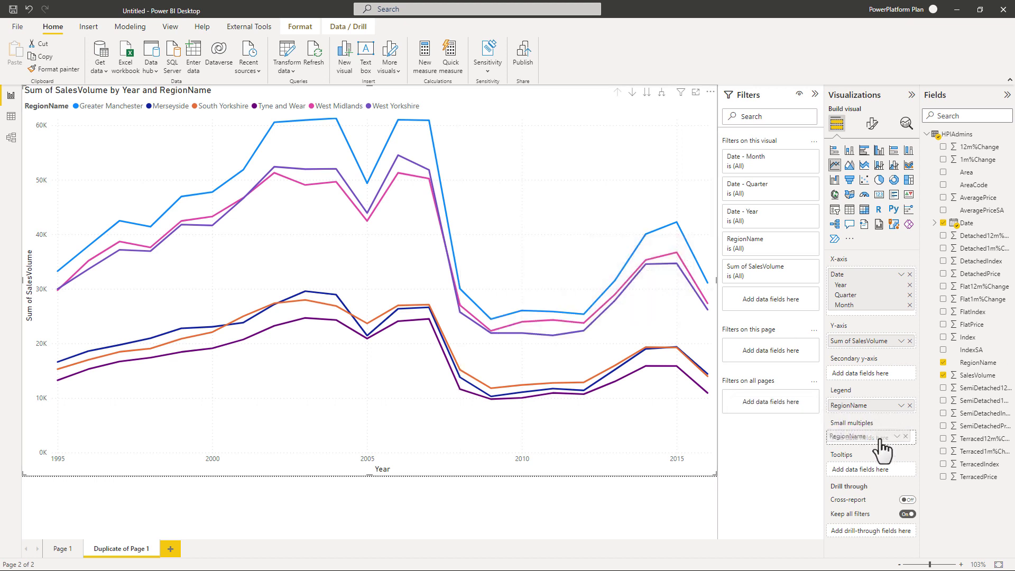
pyautogui.moveTo(880, 443); pyautogui.dragTo(881, 444)
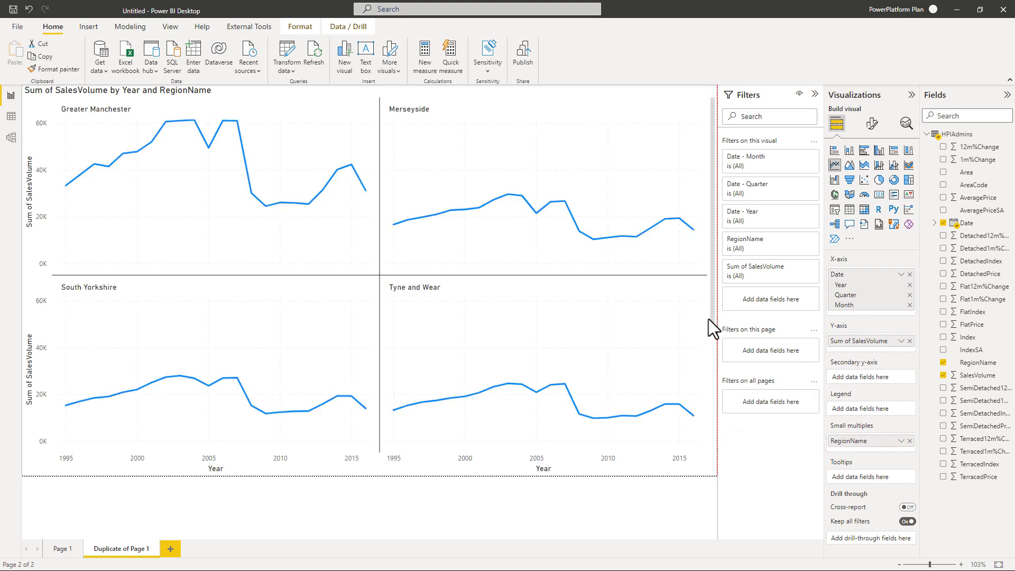
pyautogui.scroll(-3, 703, 359)
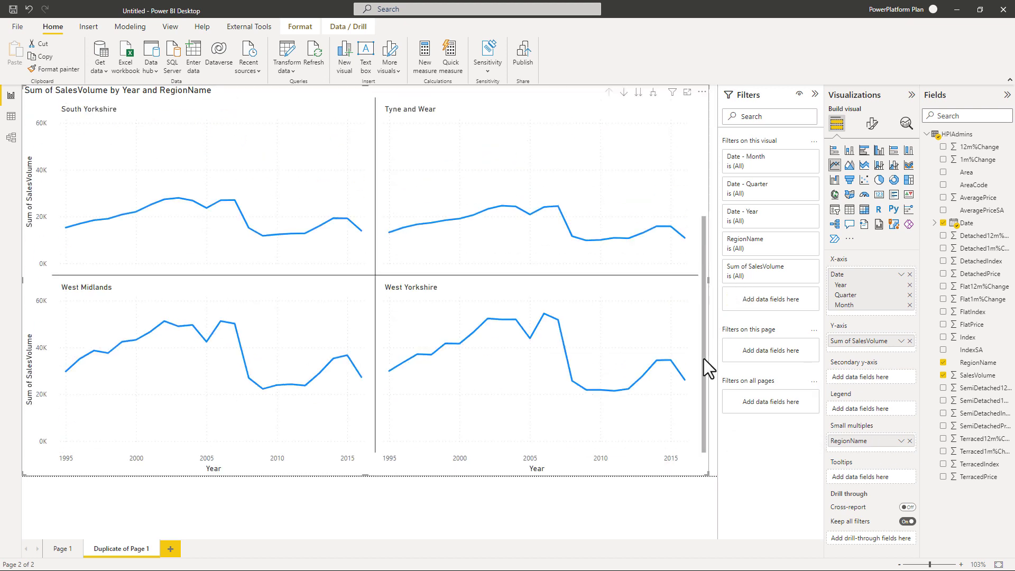
pyautogui.scroll(3, 703, 284)
# Make the small-multiples chart visual narrower from its right edge.
pyautogui.click(715, 279)
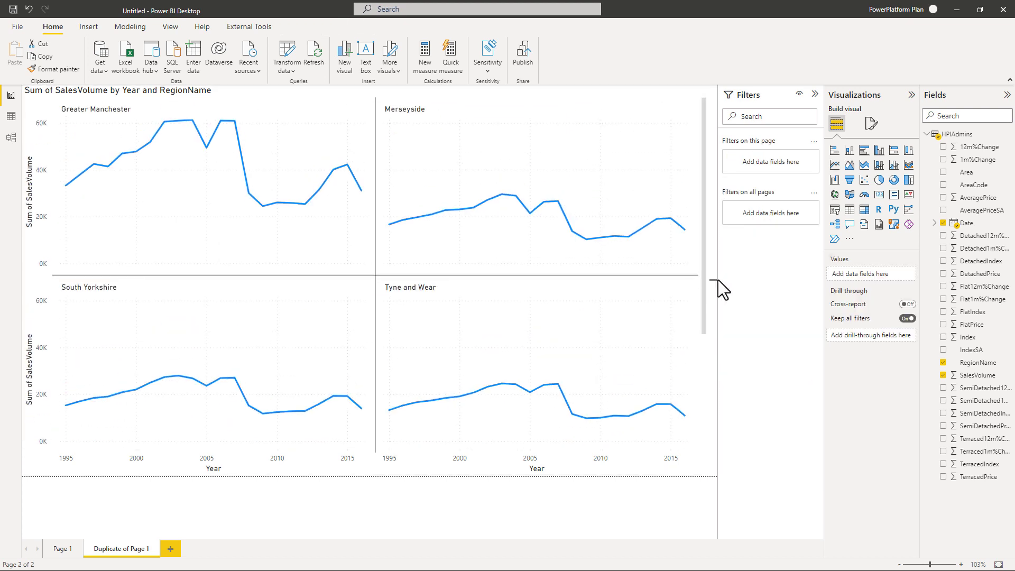
pyautogui.click(707, 288)
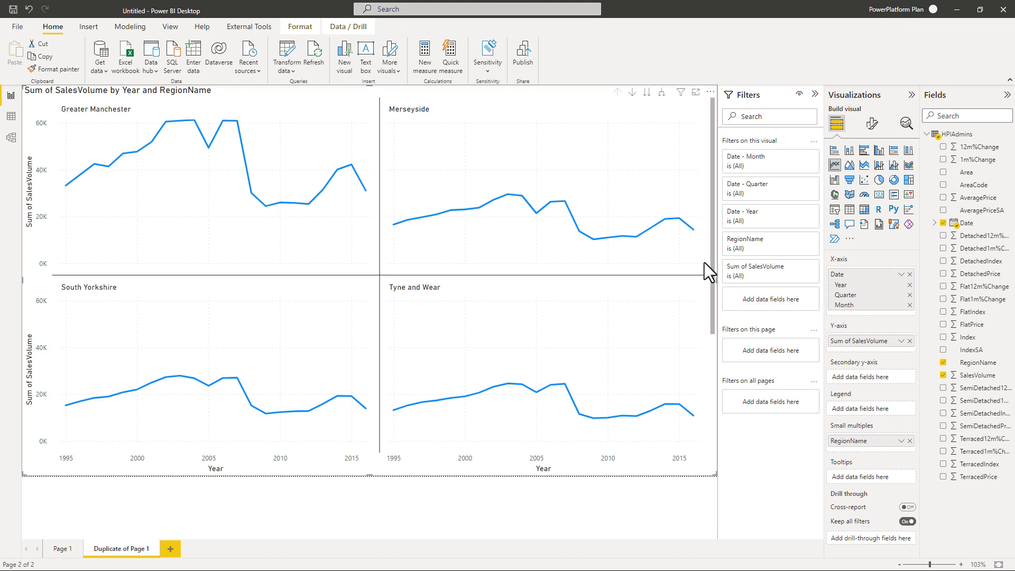
pyautogui.moveTo(715, 279); pyautogui.dragTo(591, 285)
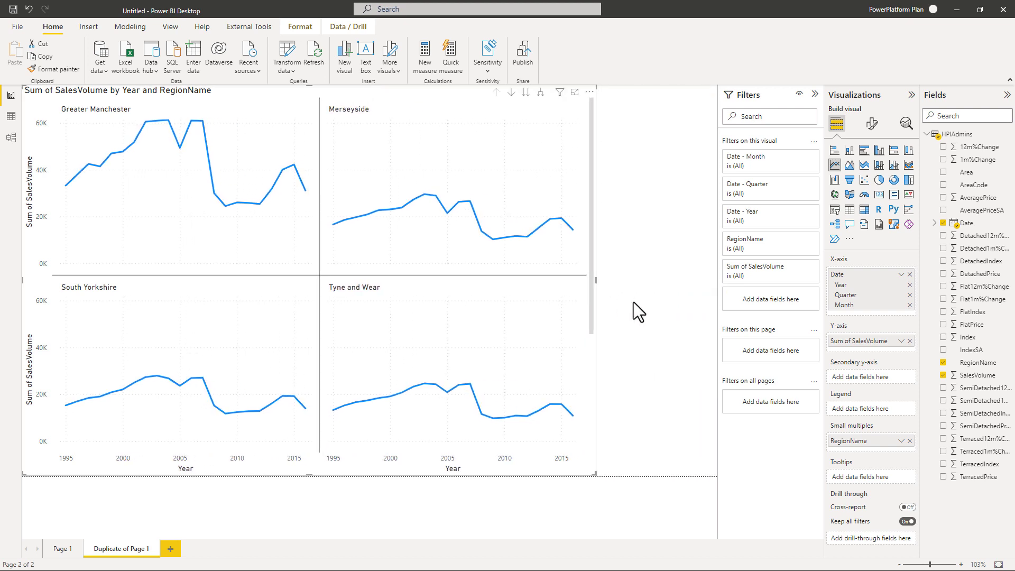
# Add a Date slicer beside the chart set to 26/07/1999 through 09/05/2012.
pyautogui.click(633, 300)
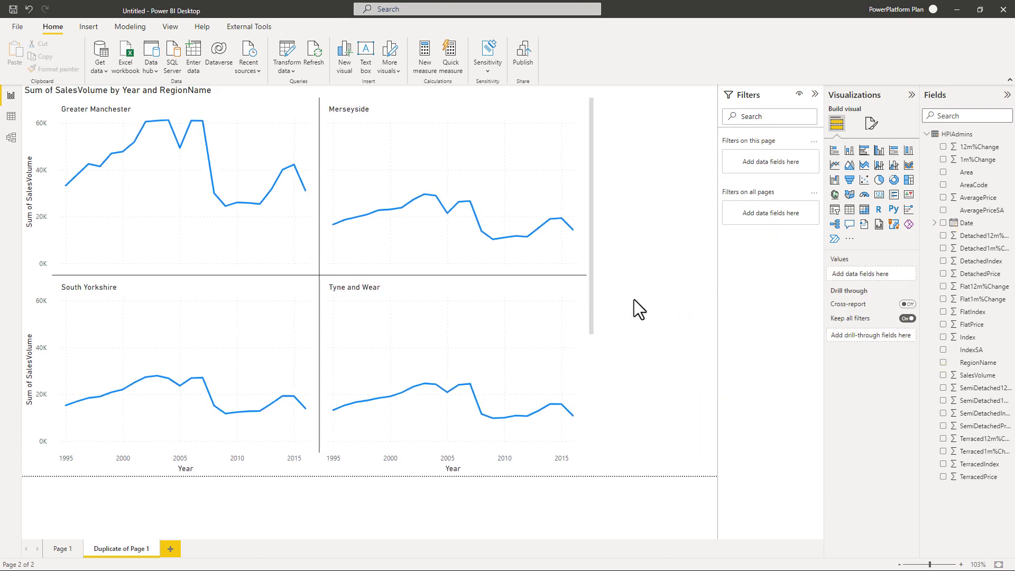
pyautogui.click(835, 210)
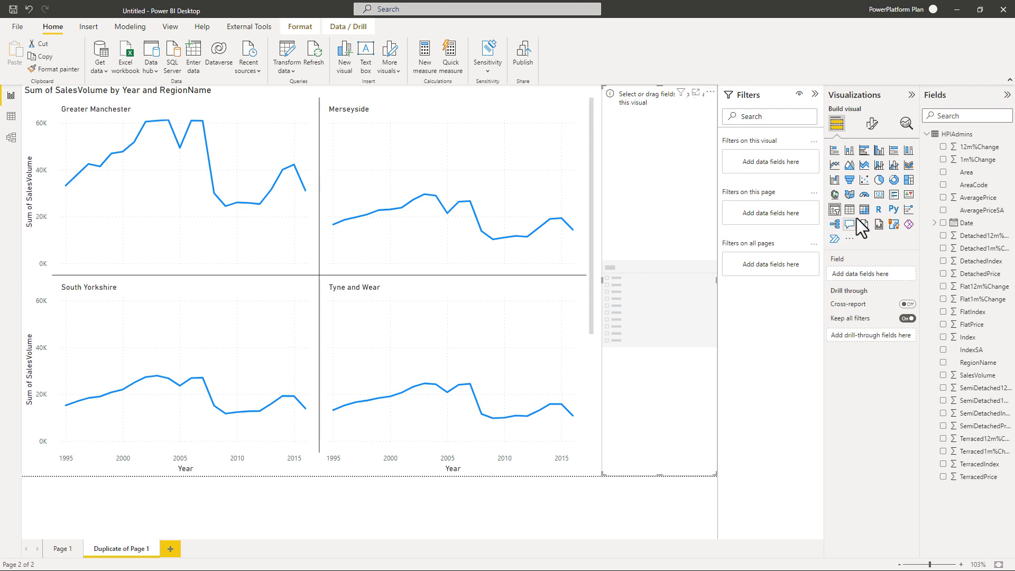
pyautogui.moveTo(961, 227); pyautogui.dragTo(866, 274)
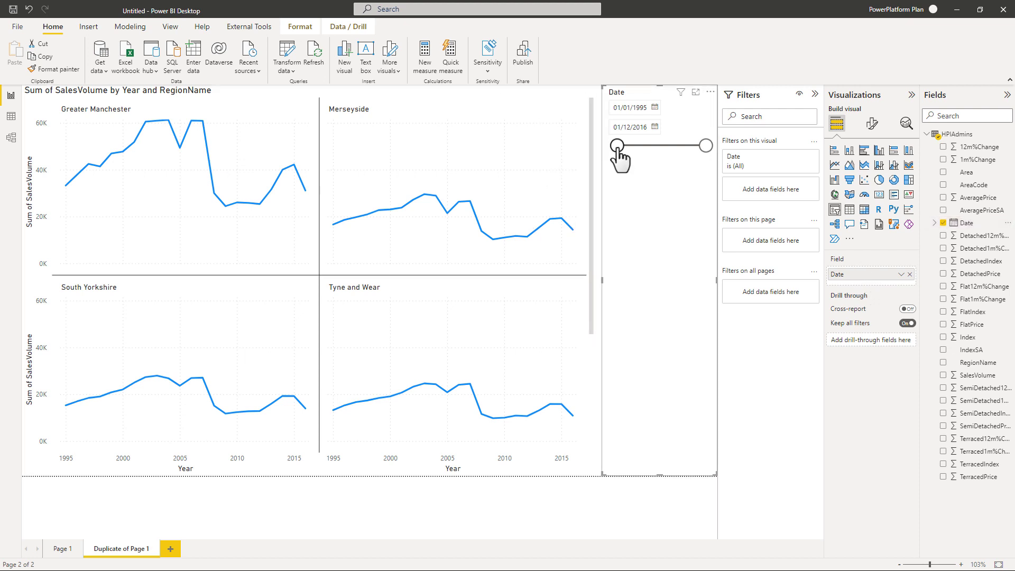
pyautogui.moveTo(617, 146); pyautogui.dragTo(636, 147)
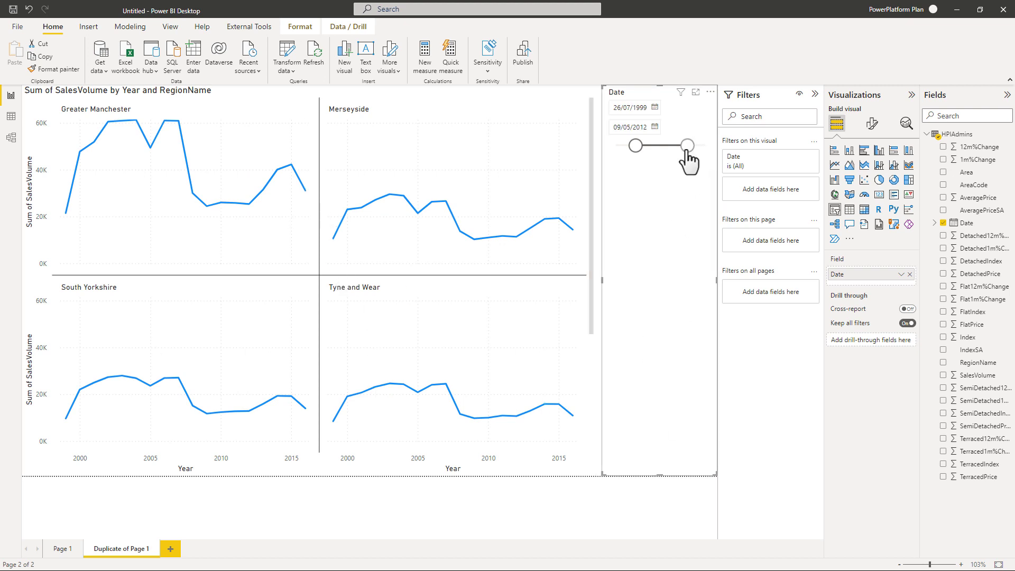
pyautogui.moveTo(687, 151); pyautogui.dragTo(687, 151)
pyautogui.click(659, 479)
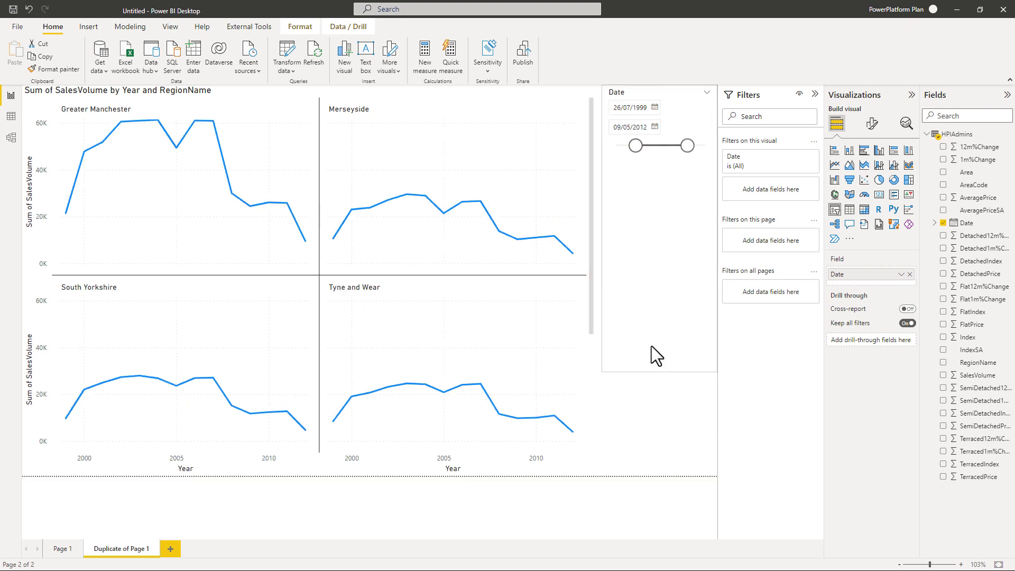
# Add a RegionName slicer with Greater Manchester, South Yorkshire and West Yorkshire ticked.
pyautogui.click(834, 209)
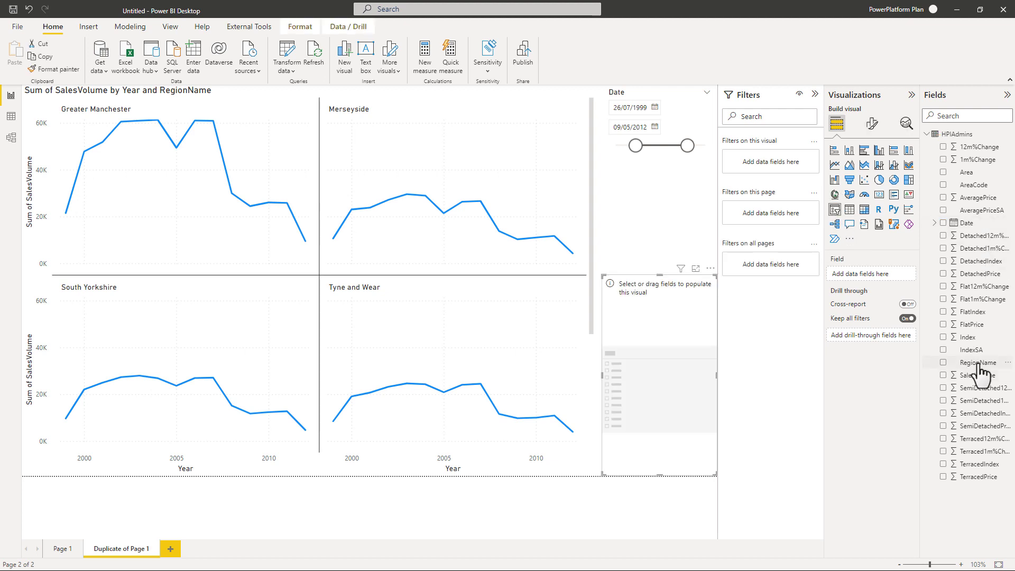
pyautogui.moveTo(976, 364); pyautogui.dragTo(869, 277)
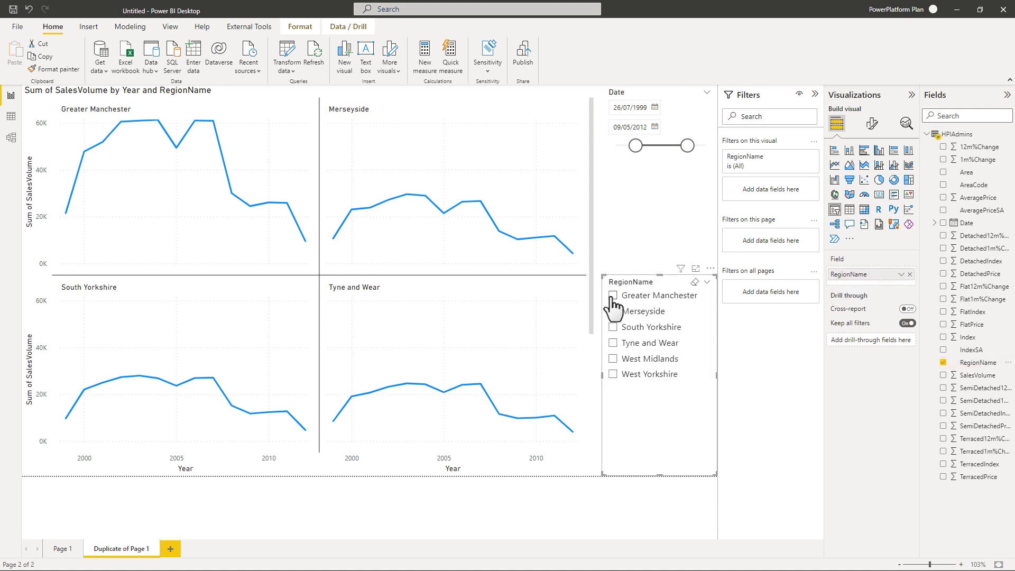
pyautogui.click(612, 296)
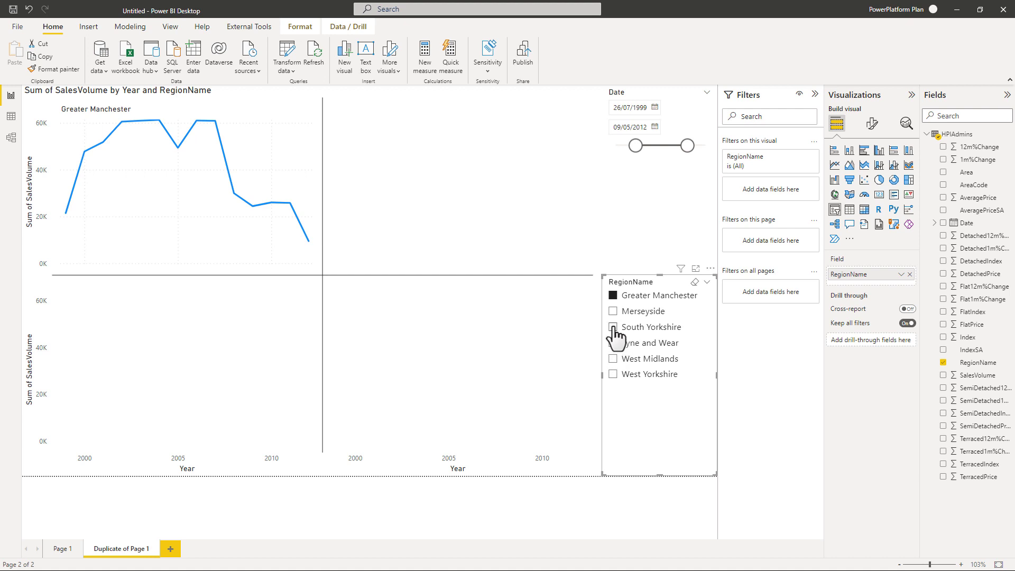
pyautogui.click(614, 327)
pyautogui.click(612, 374)
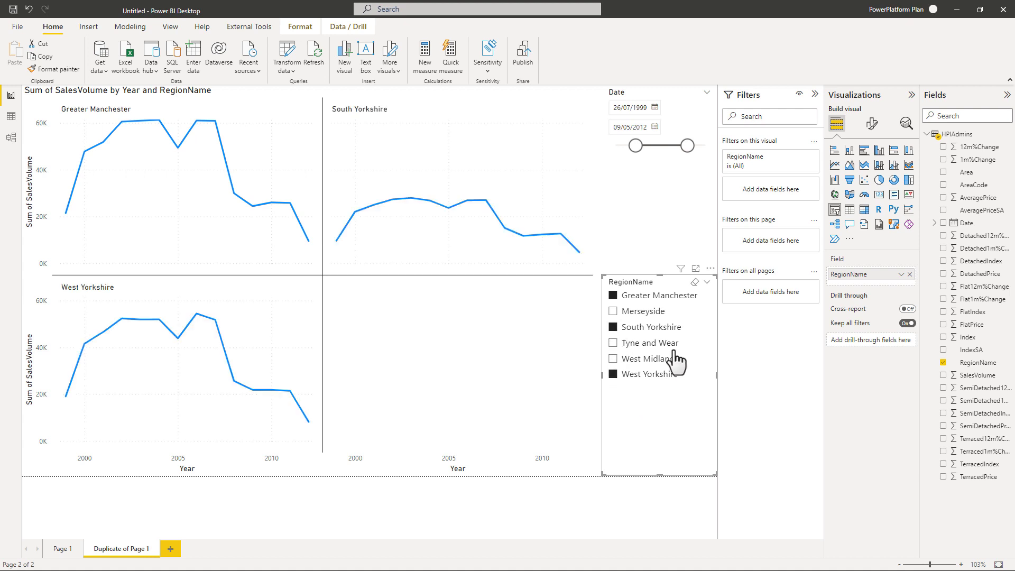
pyautogui.click(481, 318)
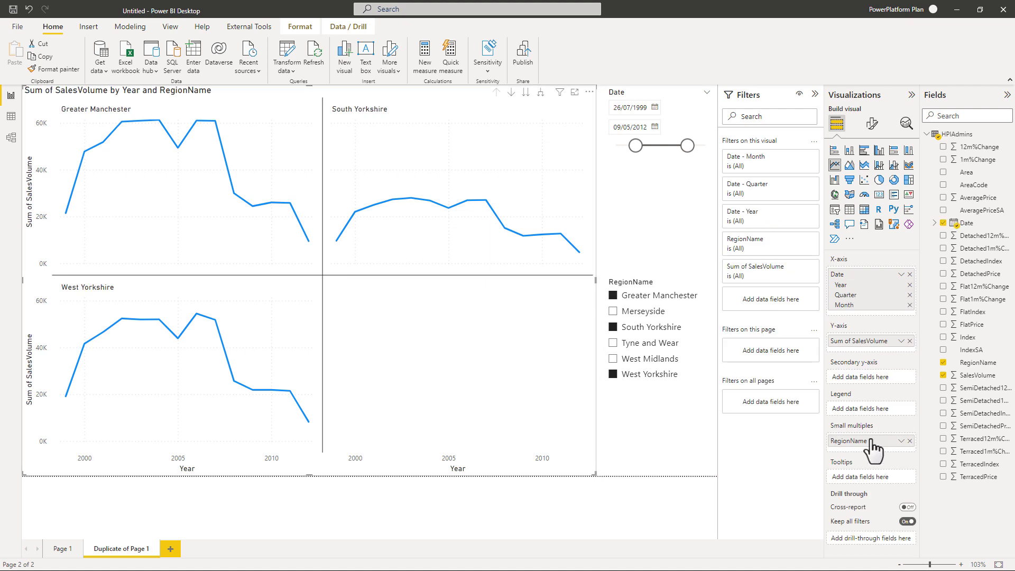
# Move RegionName back to Legend for one multi-line chart and clear the region slicer.
pyautogui.moveTo(873, 450); pyautogui.dragTo(856, 410)
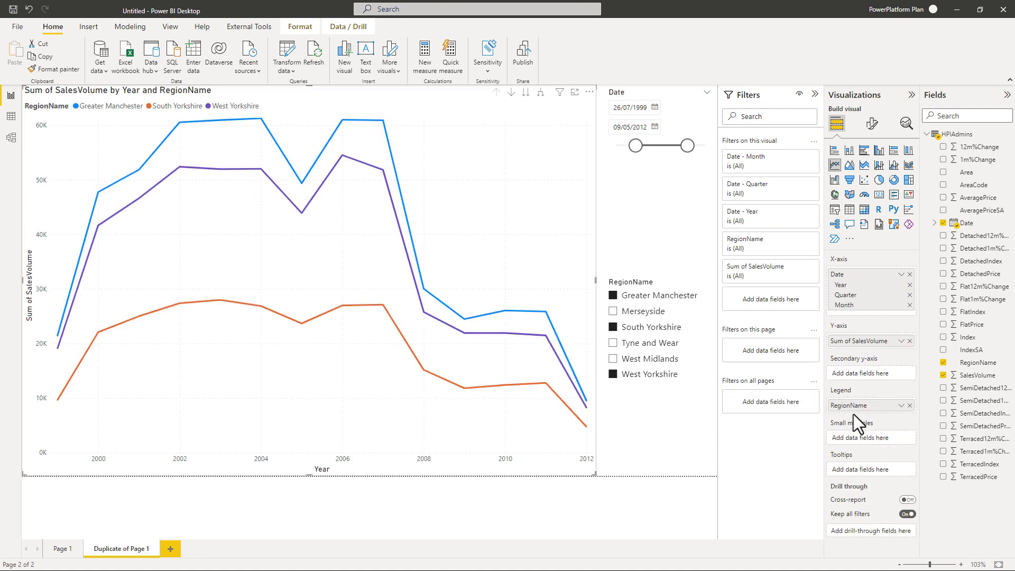
pyautogui.click(695, 284)
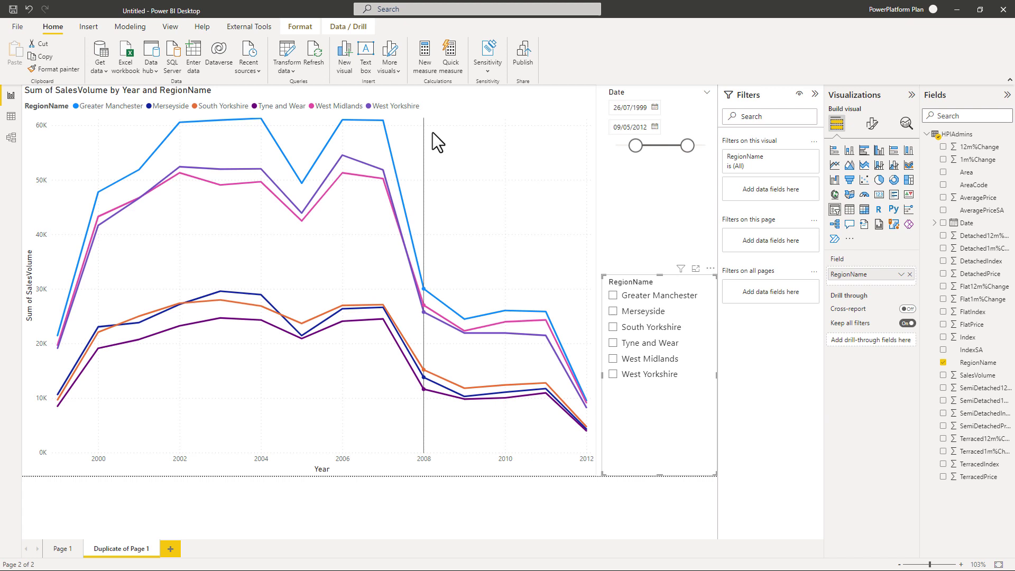
pyautogui.click(361, 164)
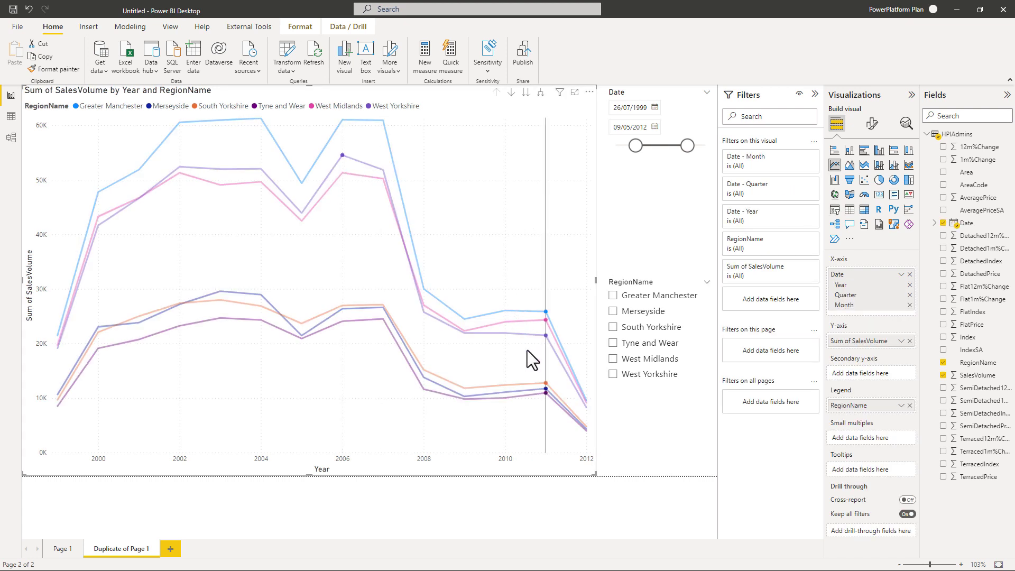
pyautogui.hotkey('ctrl', 'z')
pyautogui.hotkey('ctrl', 'z')
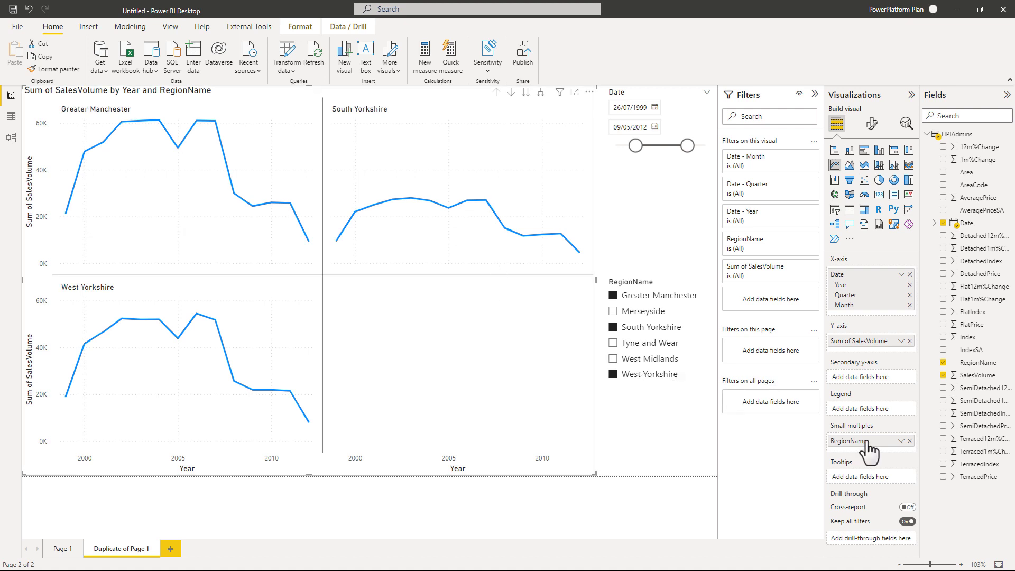
pyautogui.moveTo(866, 441); pyautogui.dragTo(860, 408)
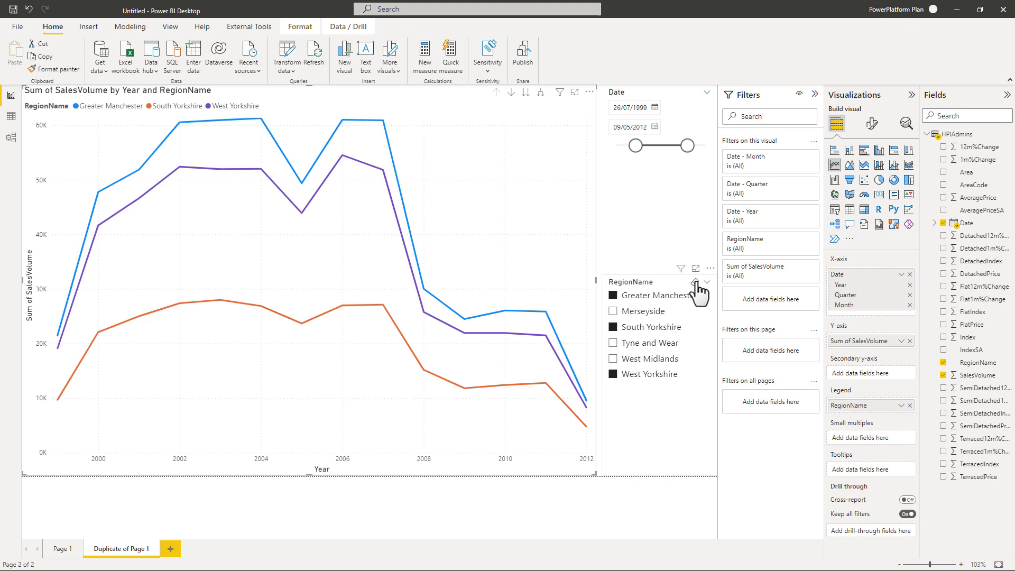
pyautogui.click(695, 283)
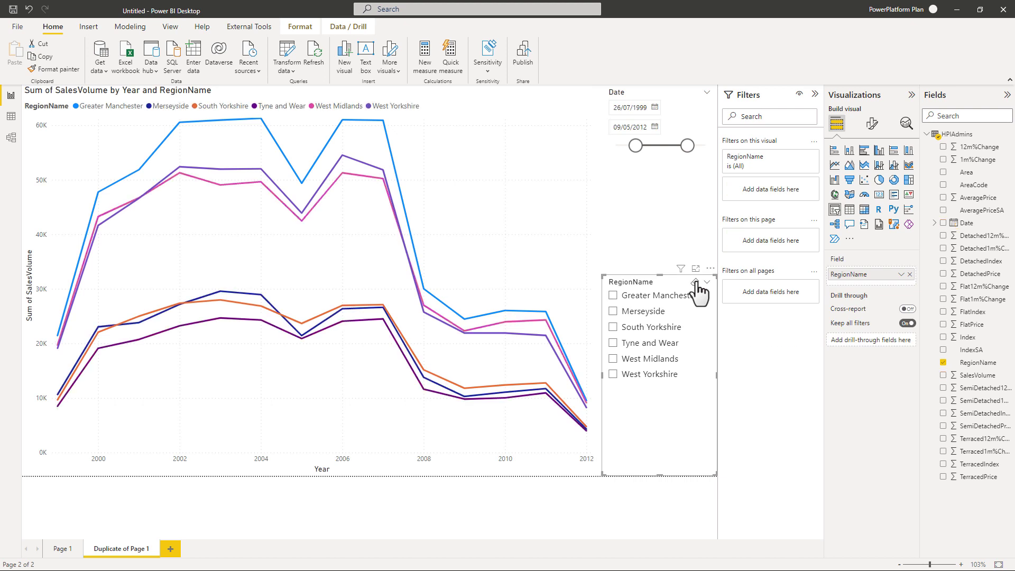
# Shrink the line chart to the top half of the page.
pyautogui.click(578, 265)
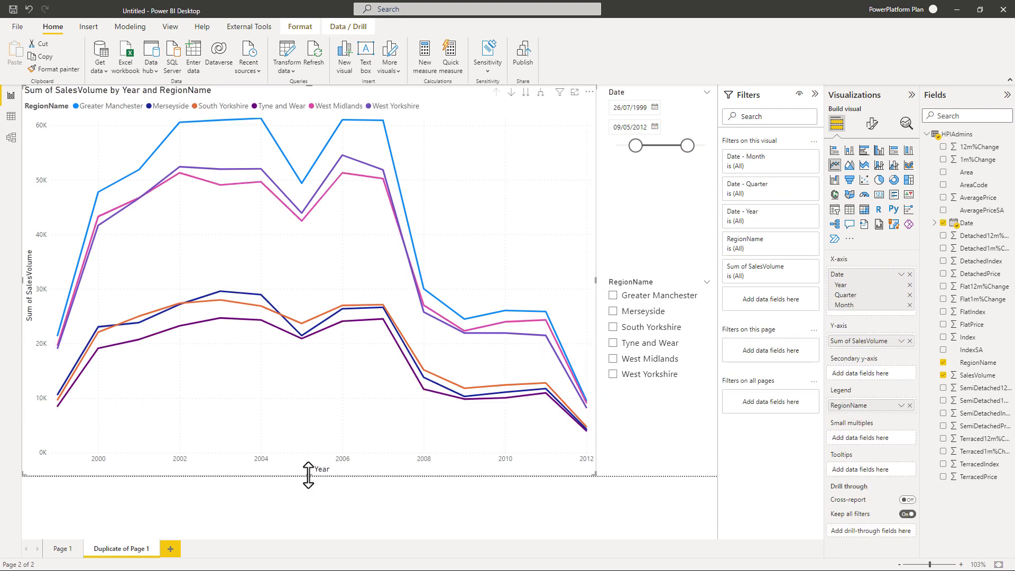
pyautogui.moveTo(308, 475); pyautogui.dragTo(319, 299)
pyautogui.click(369, 348)
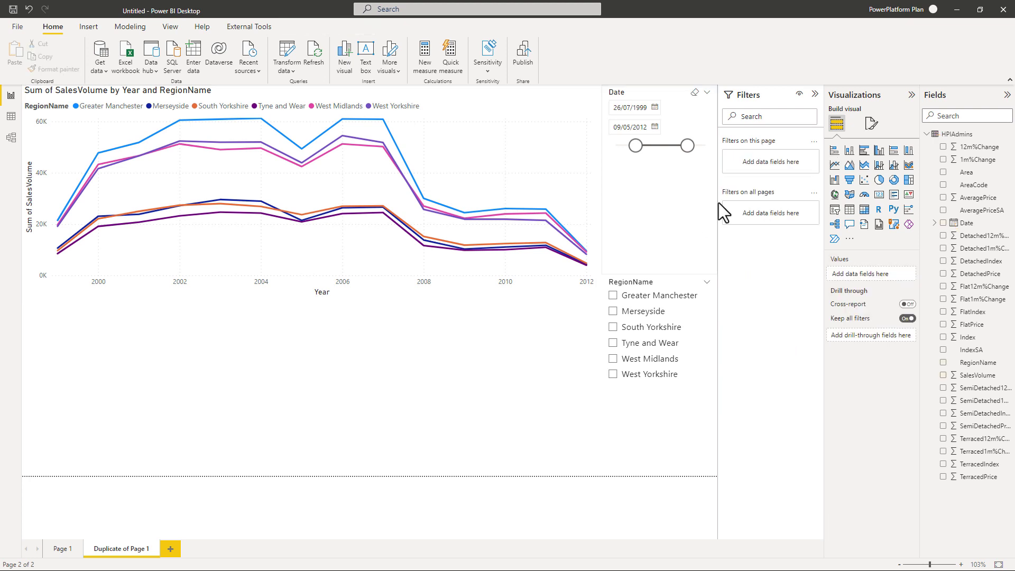
# Add a stacked bar chart of Sum of SalesVolume by RegionName below the line chart.
pyautogui.click(835, 151)
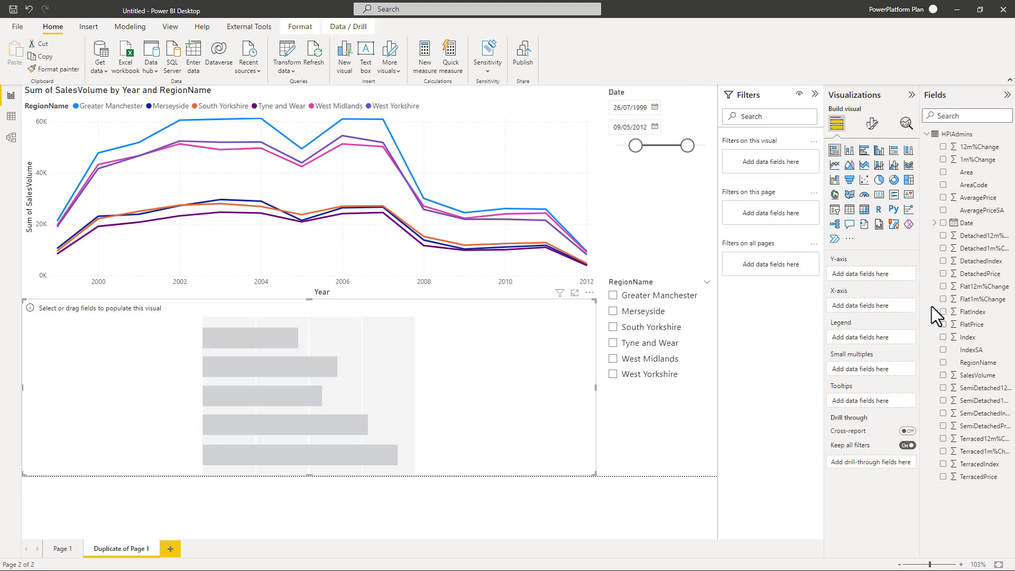
pyautogui.moveTo(975, 363); pyautogui.dragTo(868, 271)
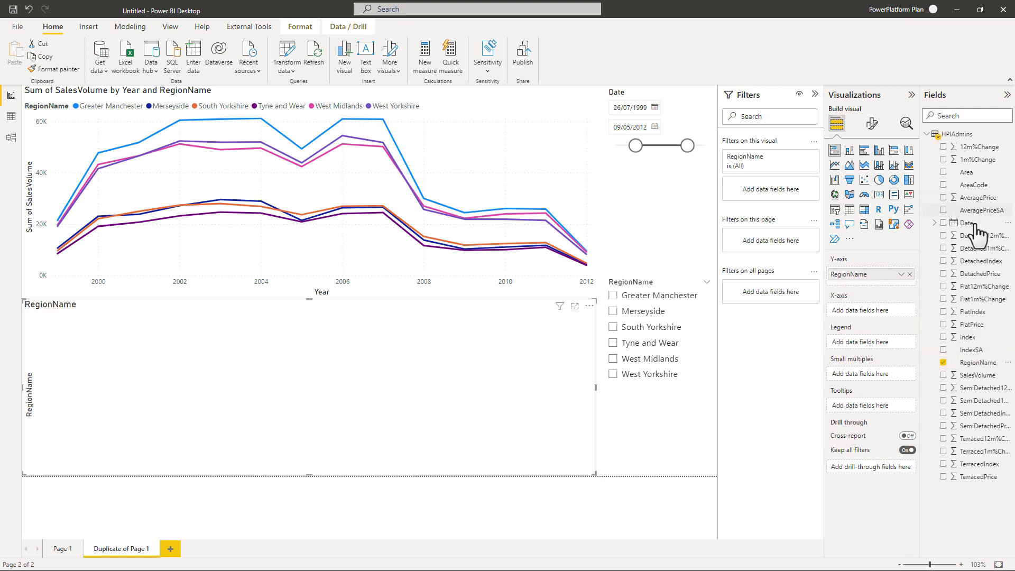
pyautogui.moveTo(977, 375); pyautogui.dragTo(881, 318)
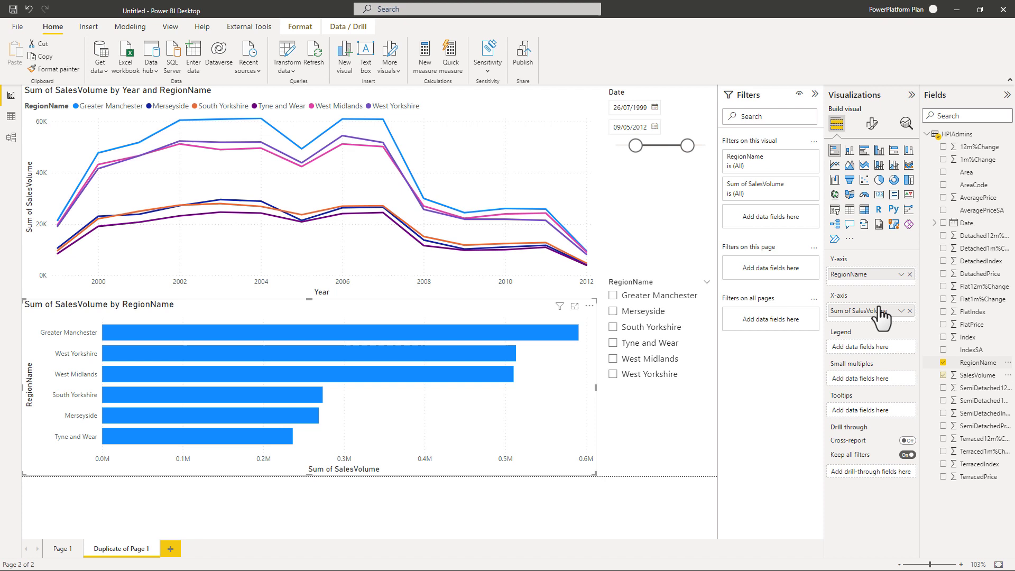
# Test cross-filtering by selecting individual region bars, then West Yorkshire and West Midlands line points.
pyautogui.click(318, 373)
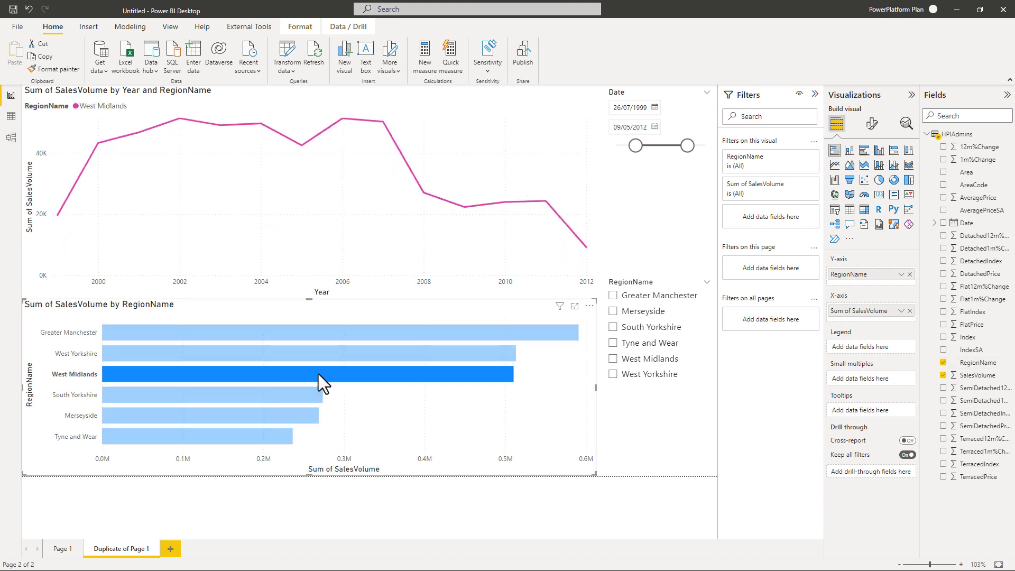
pyautogui.click(284, 392)
pyautogui.click(269, 414)
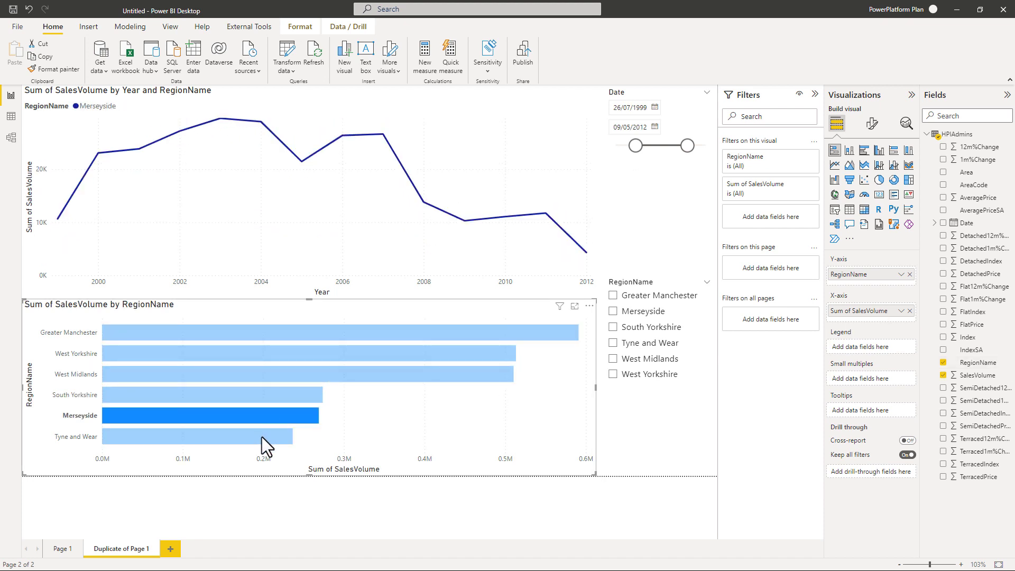
pyautogui.click(262, 436)
pyautogui.click(273, 394)
pyautogui.click(280, 375)
pyautogui.click(289, 352)
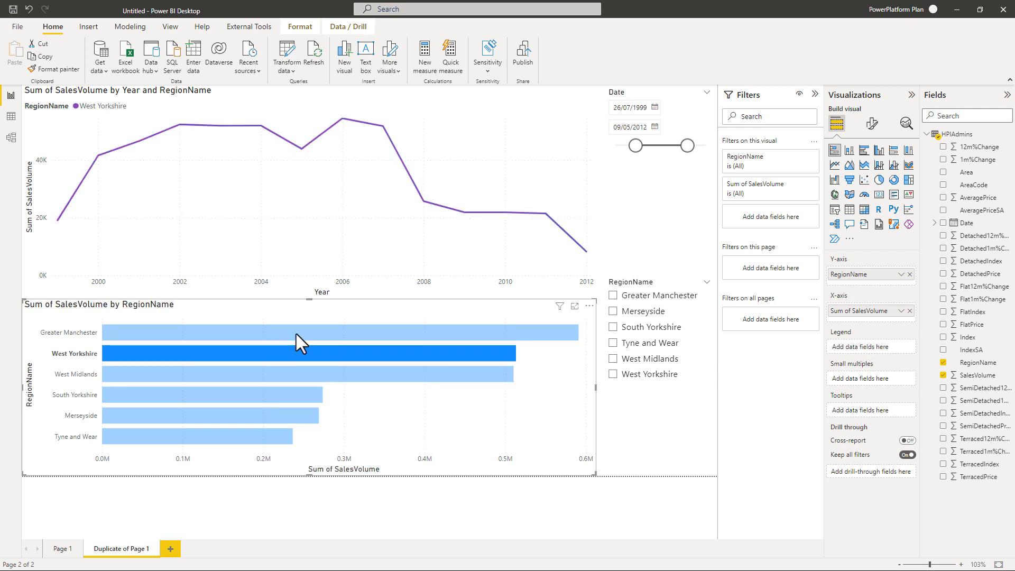
pyautogui.click(296, 334)
pyautogui.click(535, 393)
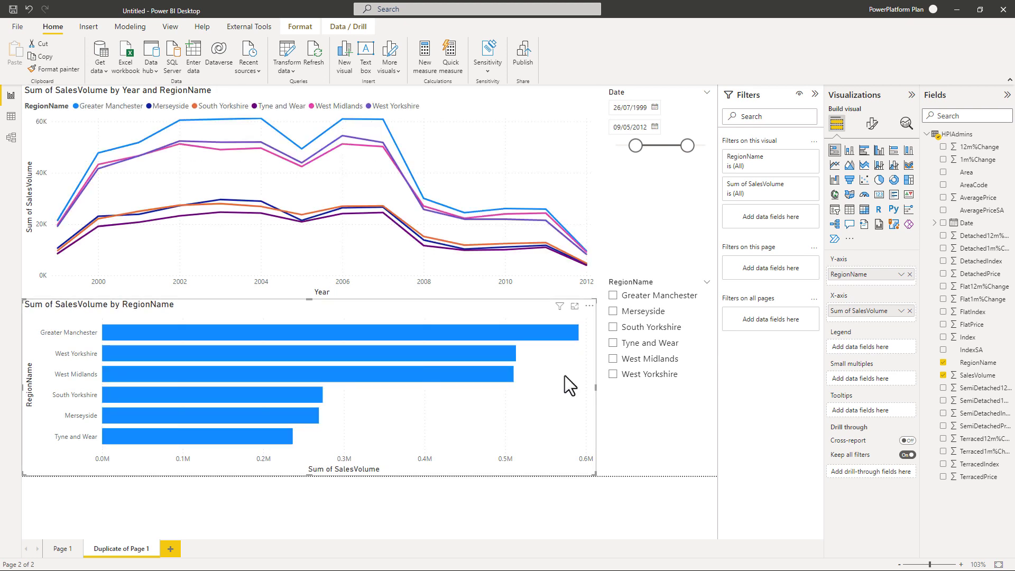
pyautogui.click(555, 285)
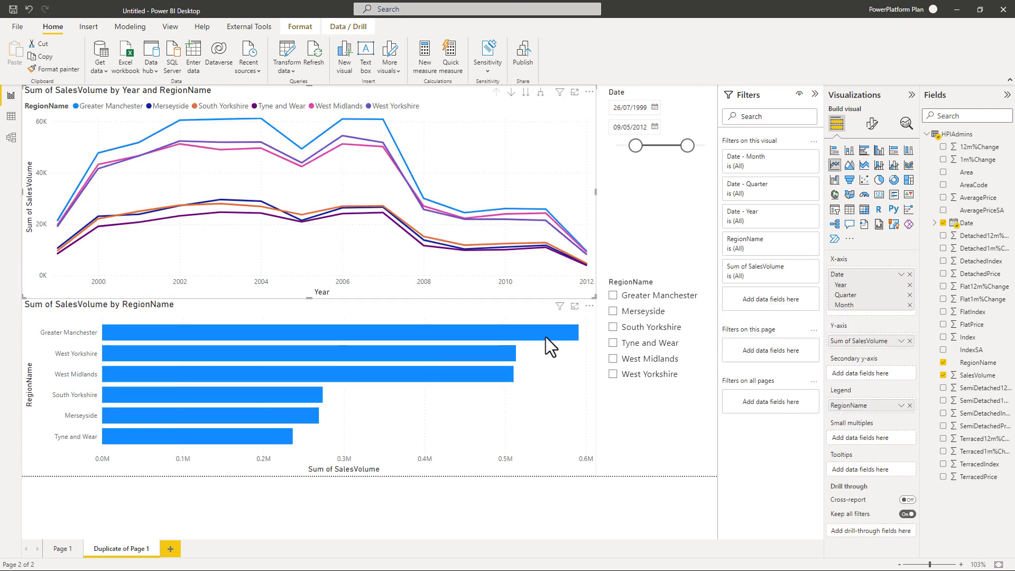
pyautogui.click(348, 135)
pyautogui.click(354, 146)
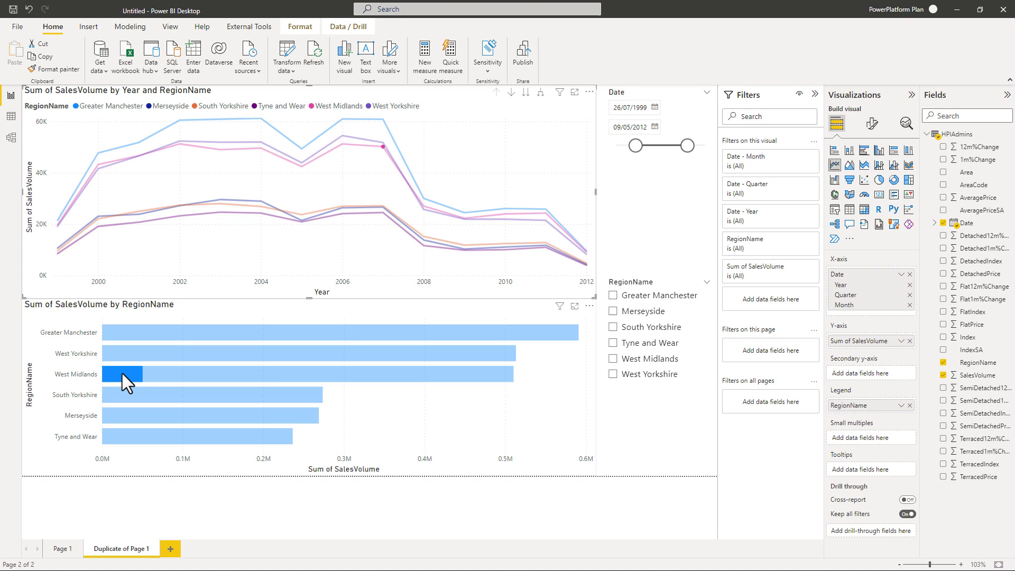
# Clear the line chart's cross-highlighting and select the Date slicer.
pyautogui.moveTo(385, 148)
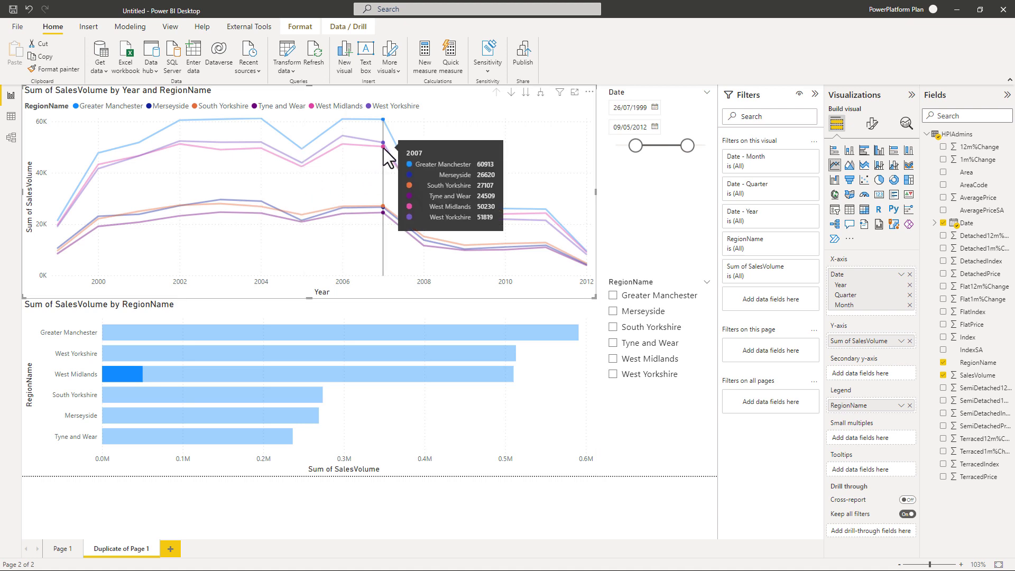
pyautogui.click(490, 176)
pyautogui.click(672, 209)
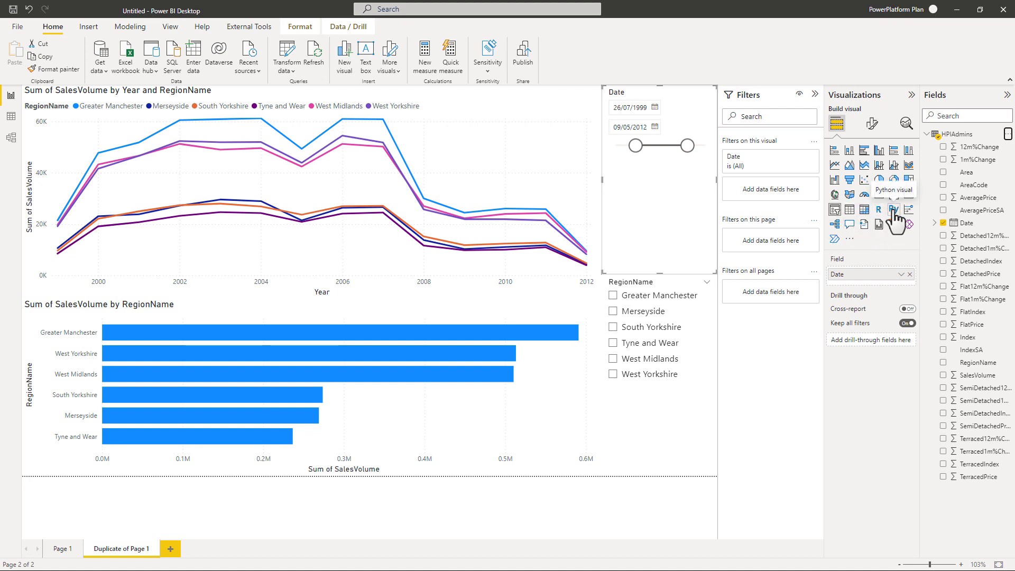
# Save the report under the name 'YouTube'.
pyautogui.click(9, 13)
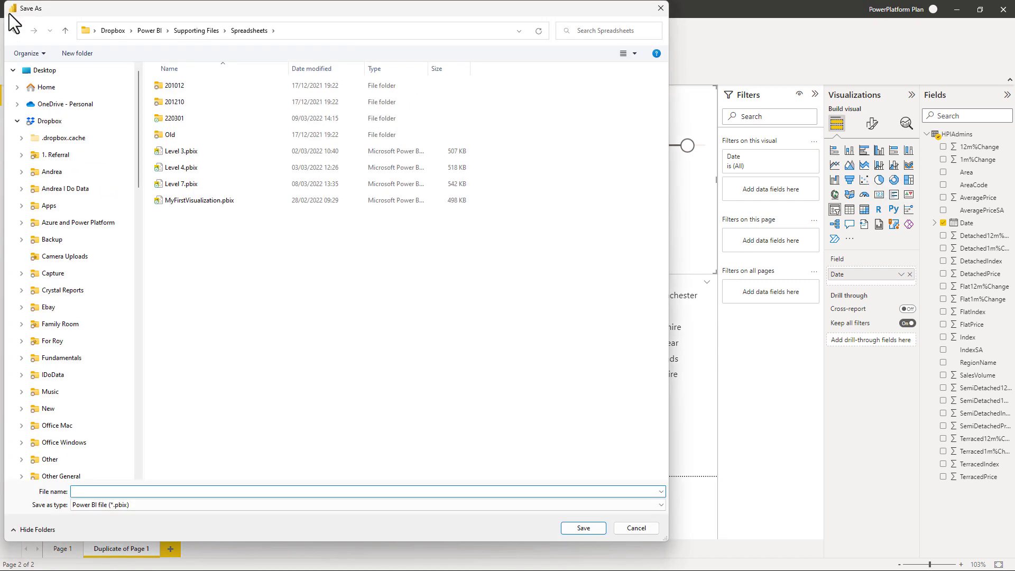
pyautogui.write('YouTube')
pyautogui.press('Return')
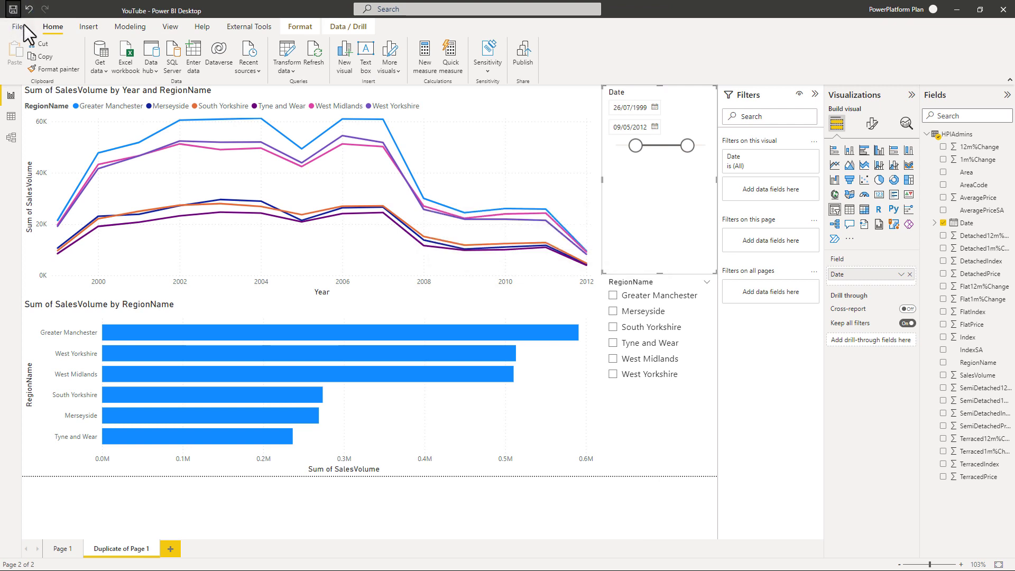
# Publish the report to Power BI with My workspace as the destination.
pyautogui.click(19, 26)
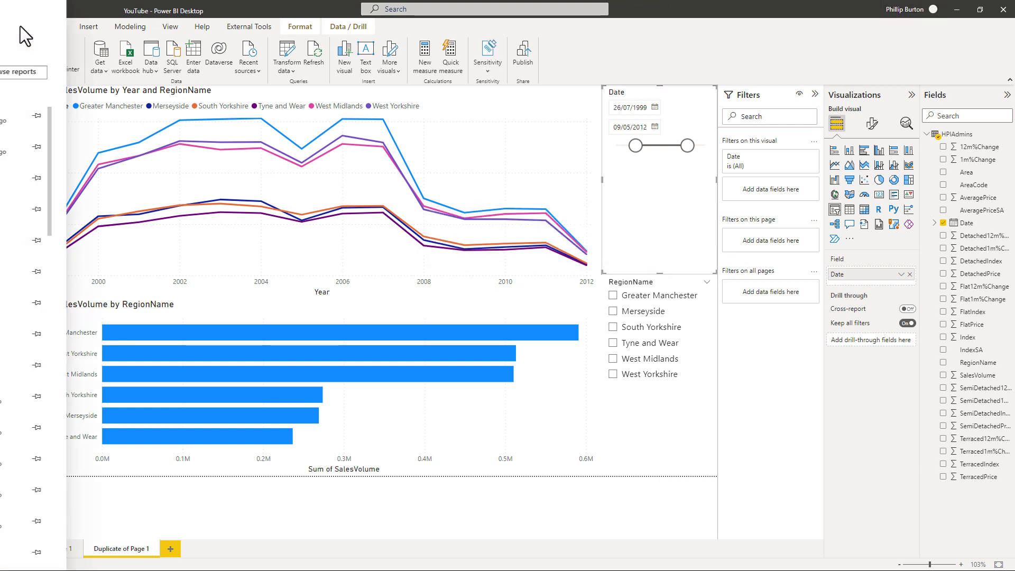
pyautogui.click(31, 179)
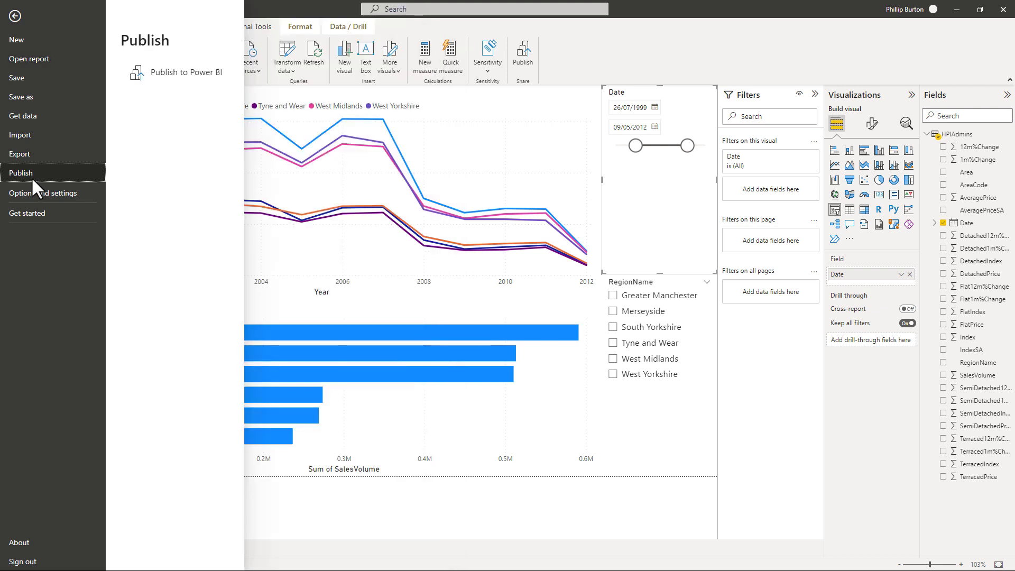
pyautogui.click(195, 75)
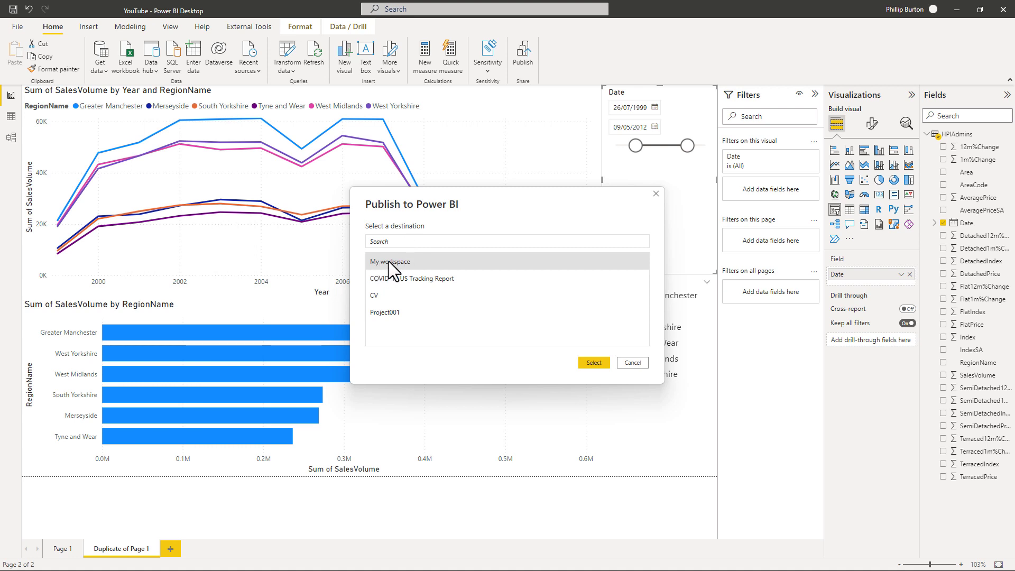
pyautogui.click(594, 362)
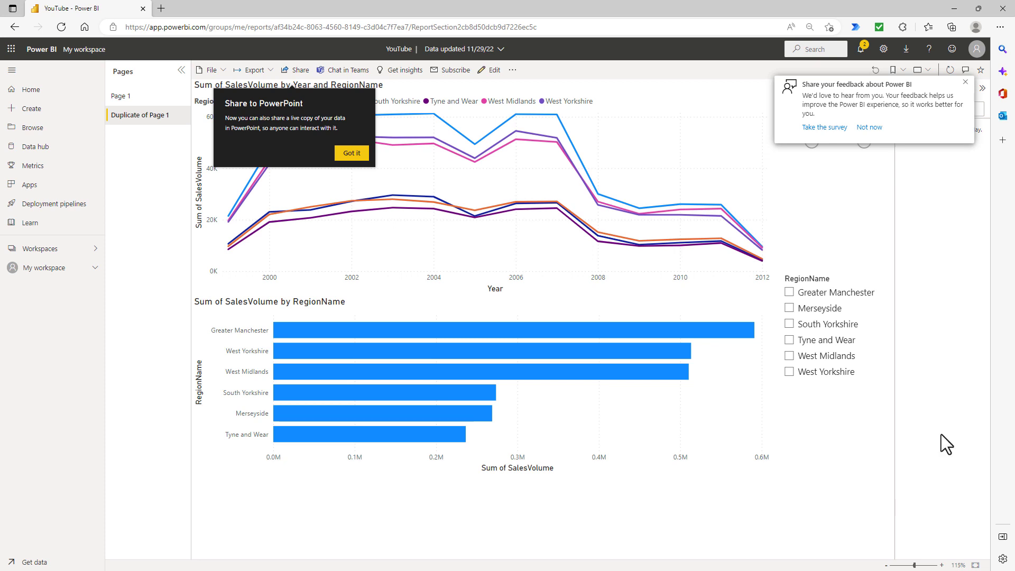
# View the account's licence details from the Power BI service account menu.
pyautogui.click(976, 49)
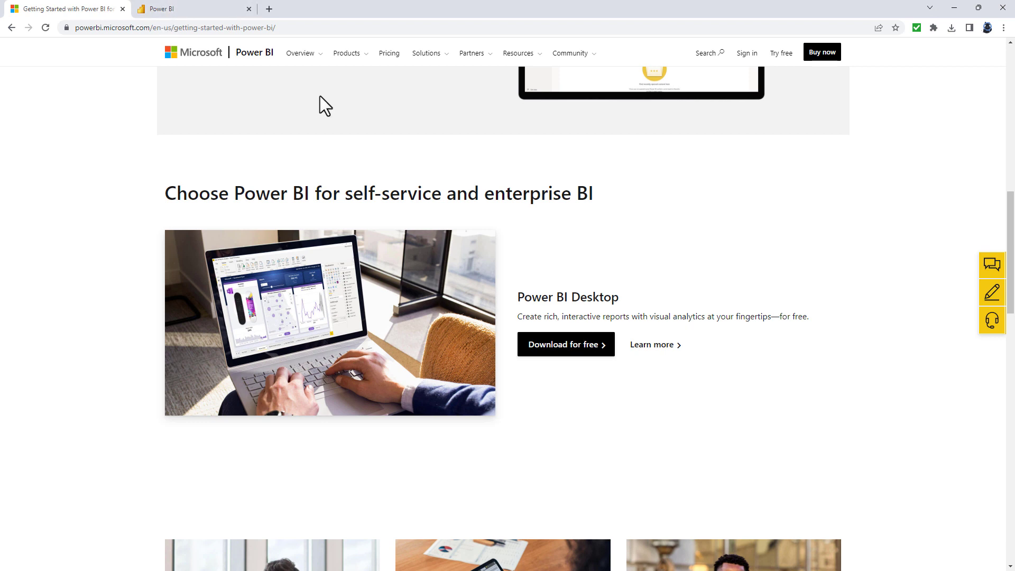
# On the Power BI pricing page, highlight the Pro price of $9.99 per user/month.
pyautogui.click(382, 55)
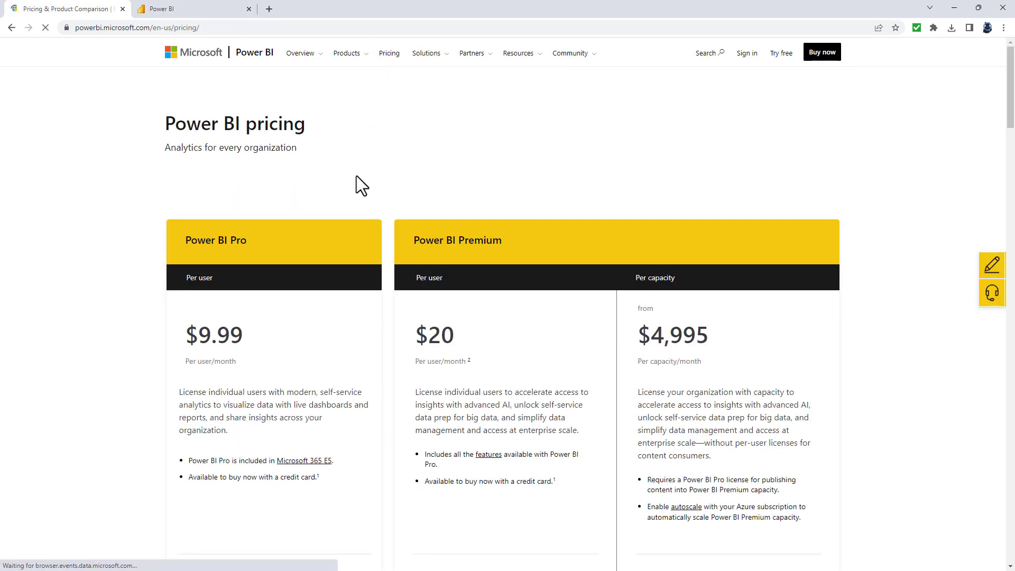
pyautogui.moveTo(189, 321); pyautogui.dragTo(235, 362)
pyautogui.click(238, 360)
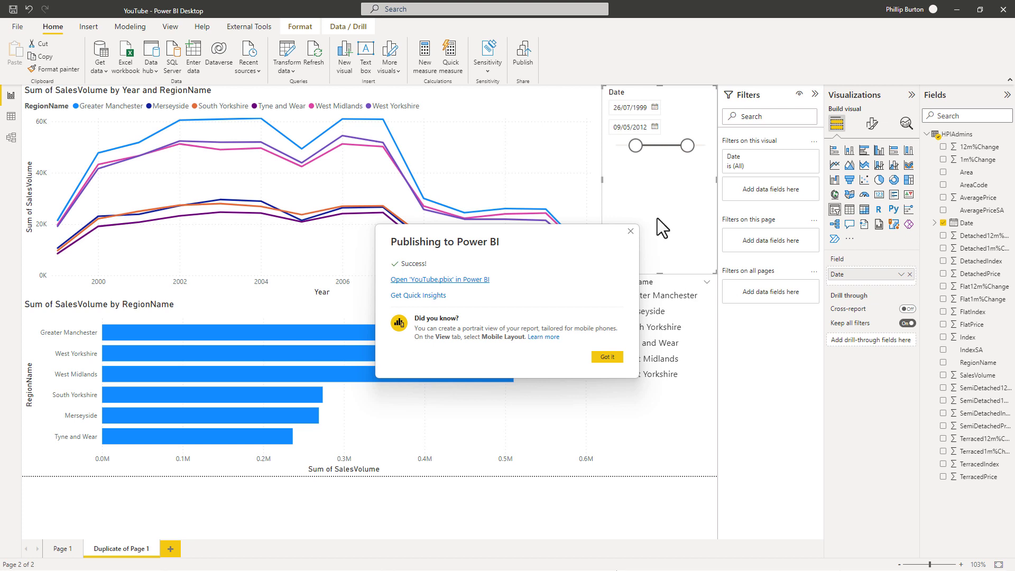
# Dismiss the publishing success message and briefly check the File menu before returning to the report.
pyautogui.click(627, 231)
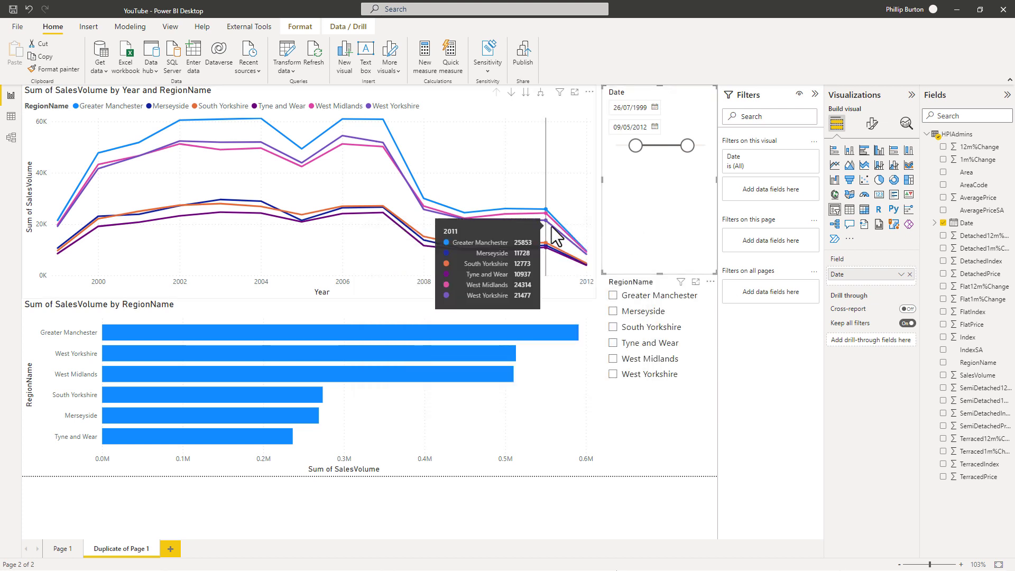
pyautogui.click(18, 27)
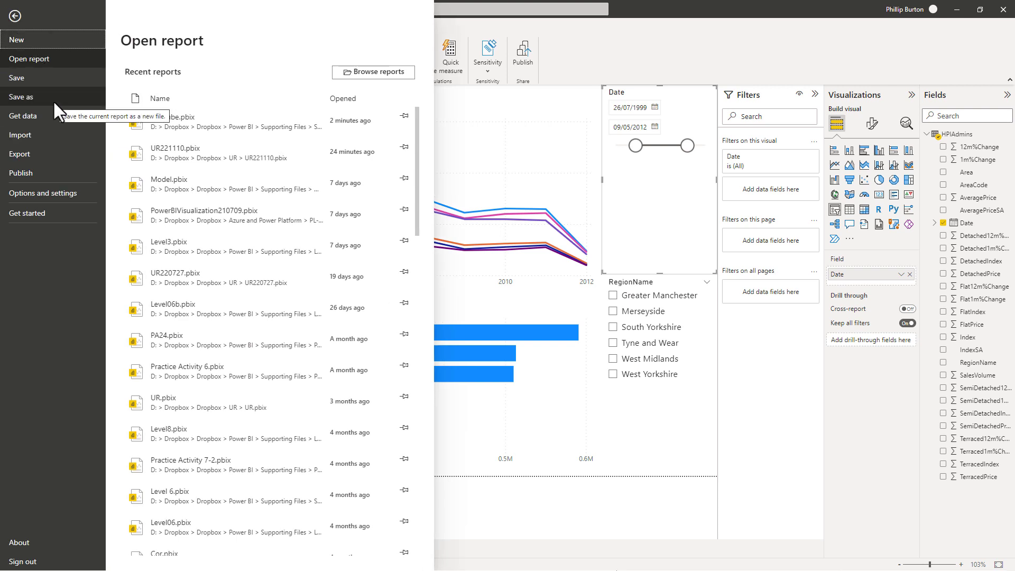
pyautogui.click(693, 62)
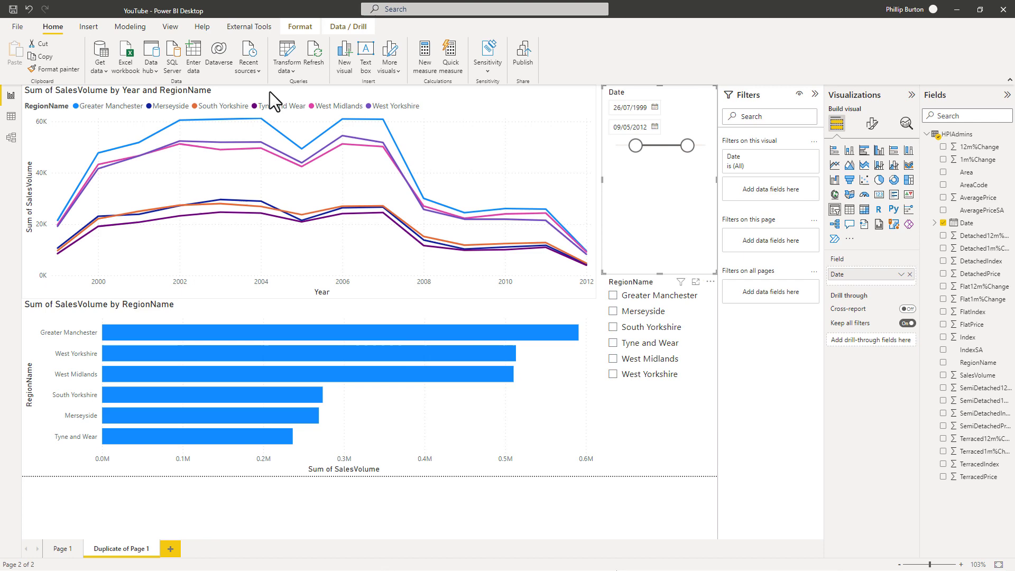
# Review the Data and Model views, return to Report view, and bring up File > Publish.
pyautogui.click(11, 117)
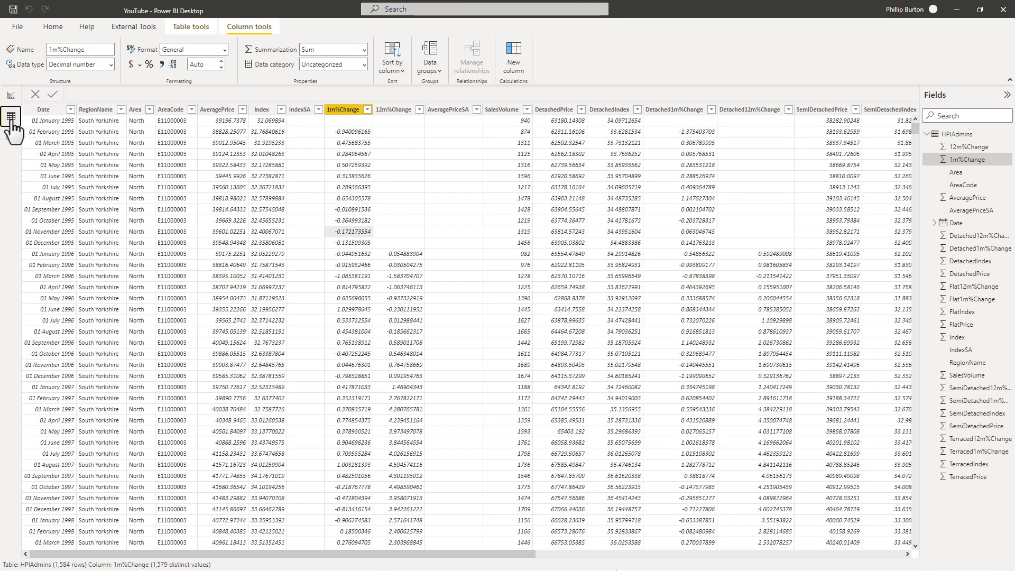
pyautogui.click(12, 136)
pyautogui.click(11, 96)
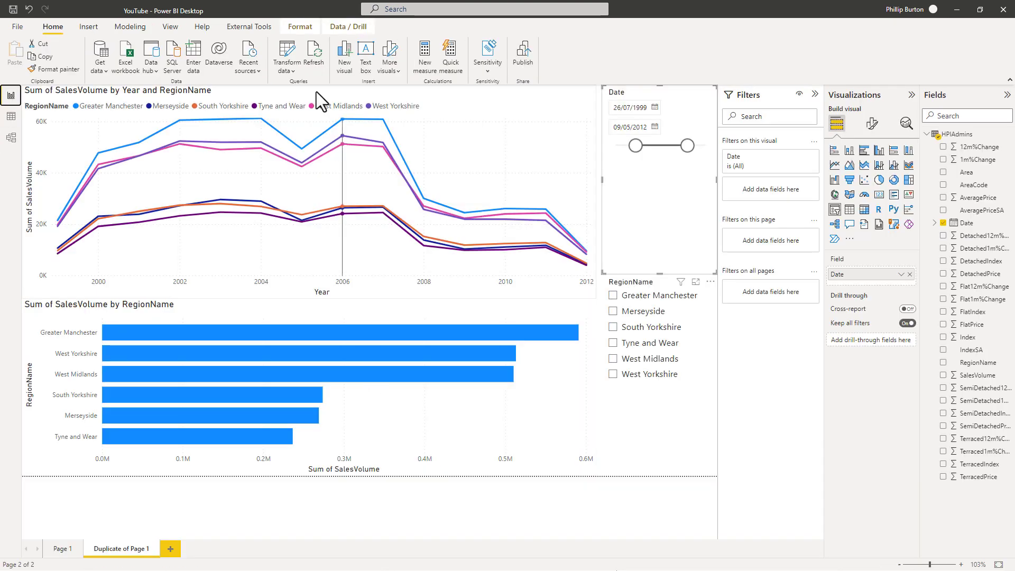
pyautogui.click(15, 26)
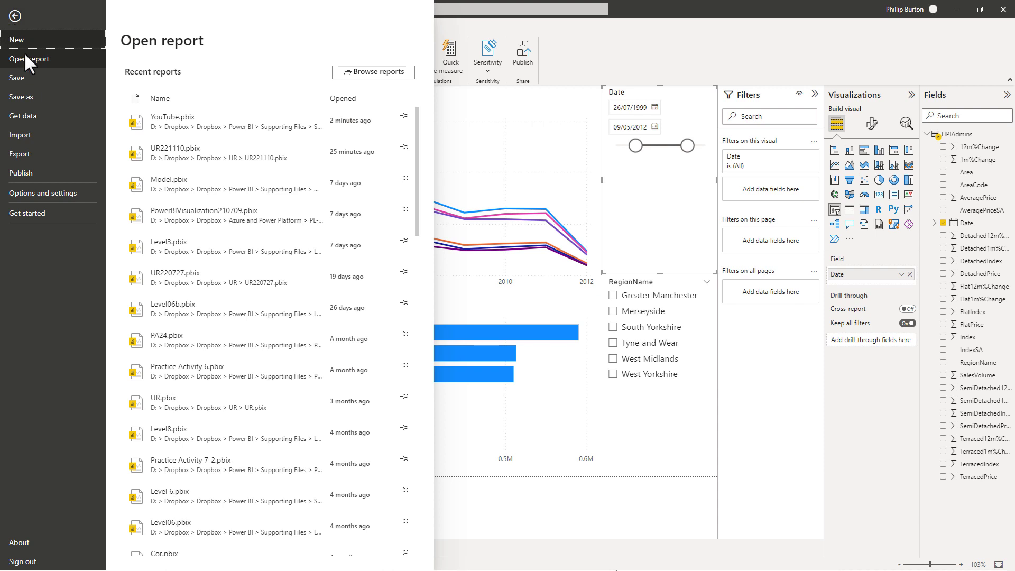
pyautogui.click(46, 172)
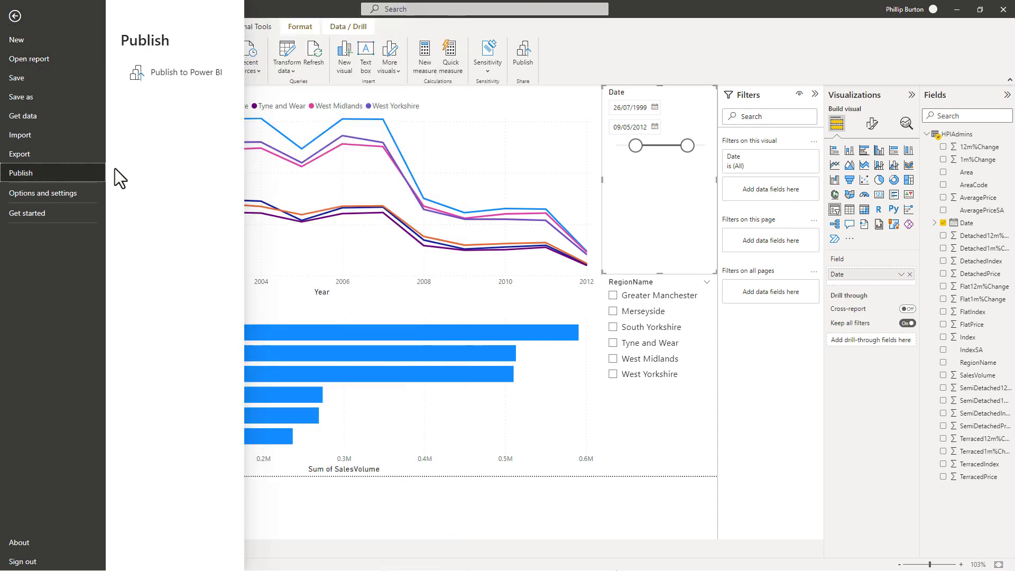